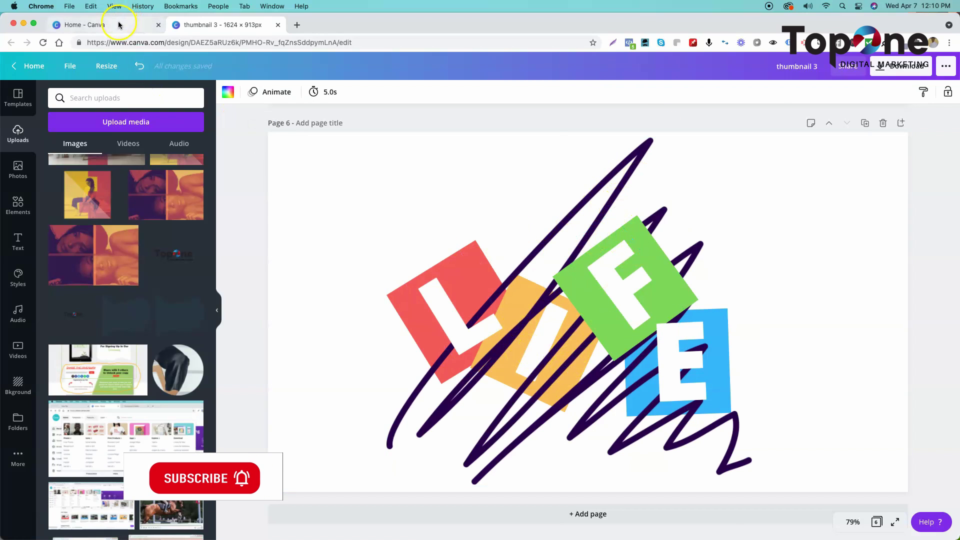
Step: Create a blank 2500 x 2500 px design and add the purple scribble graphic from the recently used elements
{"action": "left_click", "coordinate": [100, 24]}
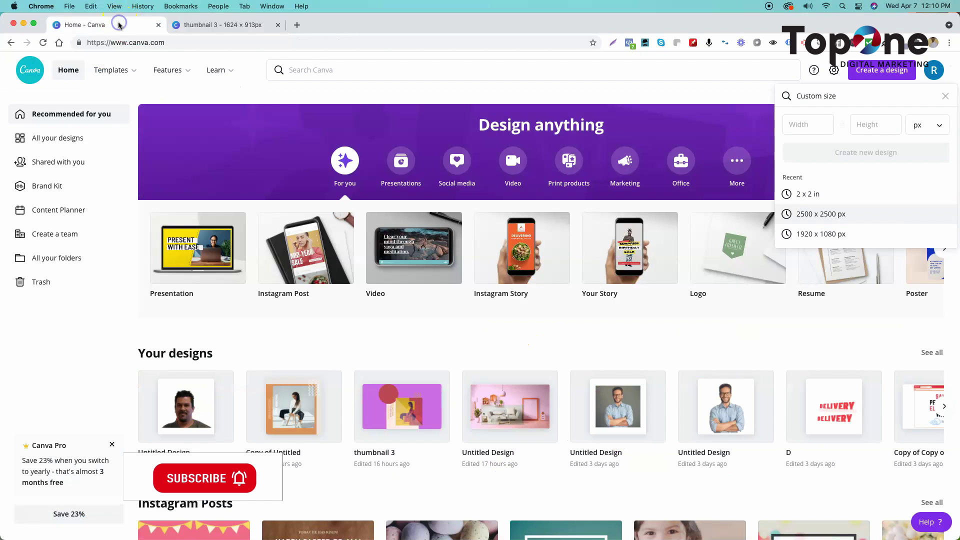
{"action": "left_click", "coordinate": [819, 213]}
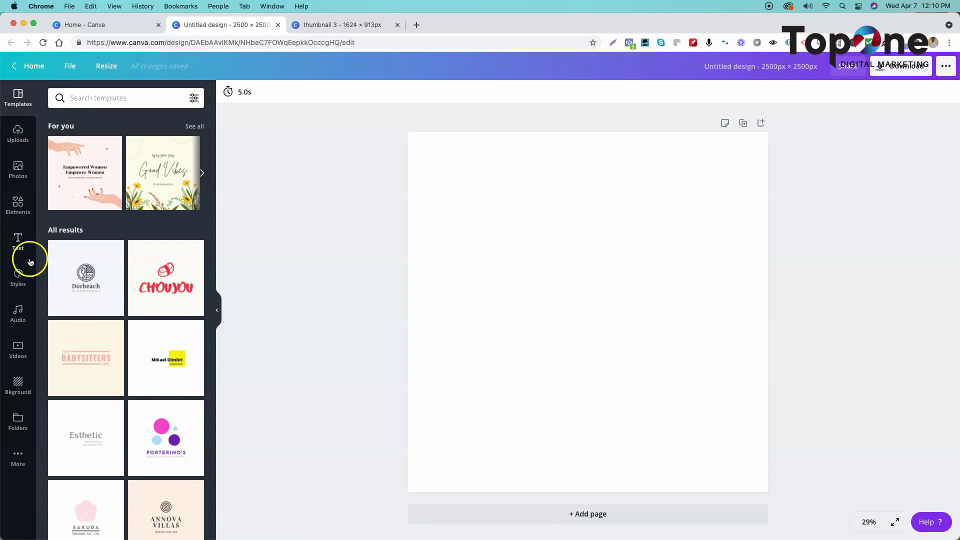
{"action": "left_click", "coordinate": [21, 200]}
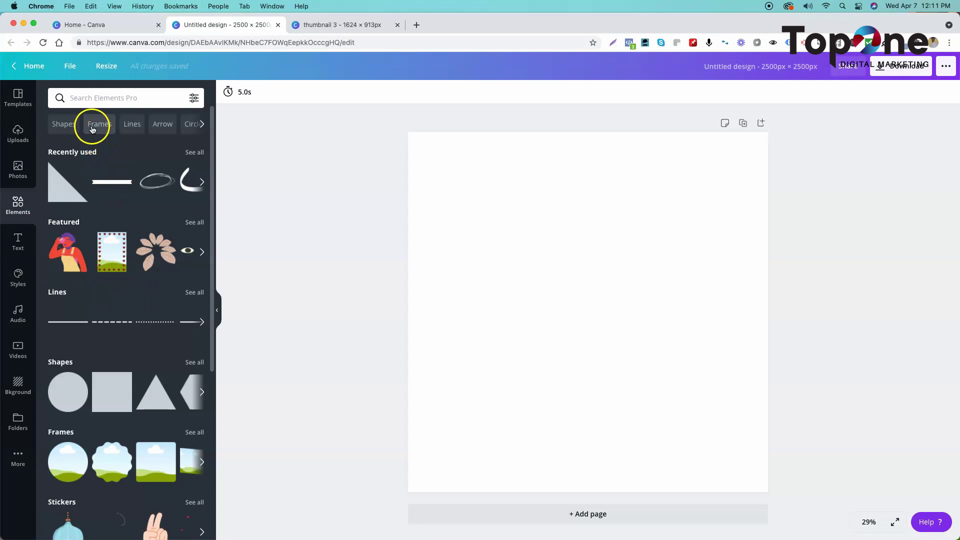
{"action": "left_click", "coordinate": [194, 152]}
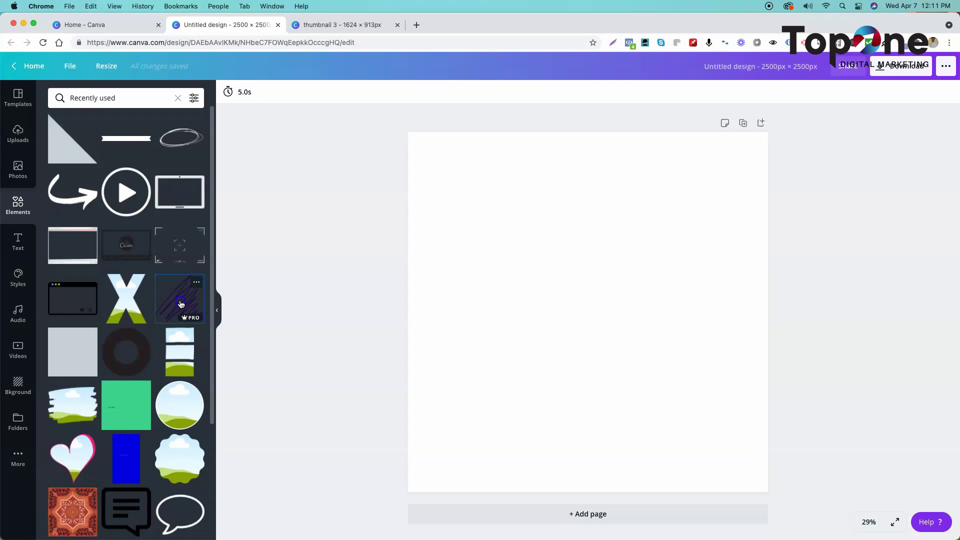
{"action": "left_click", "coordinate": [181, 304]}
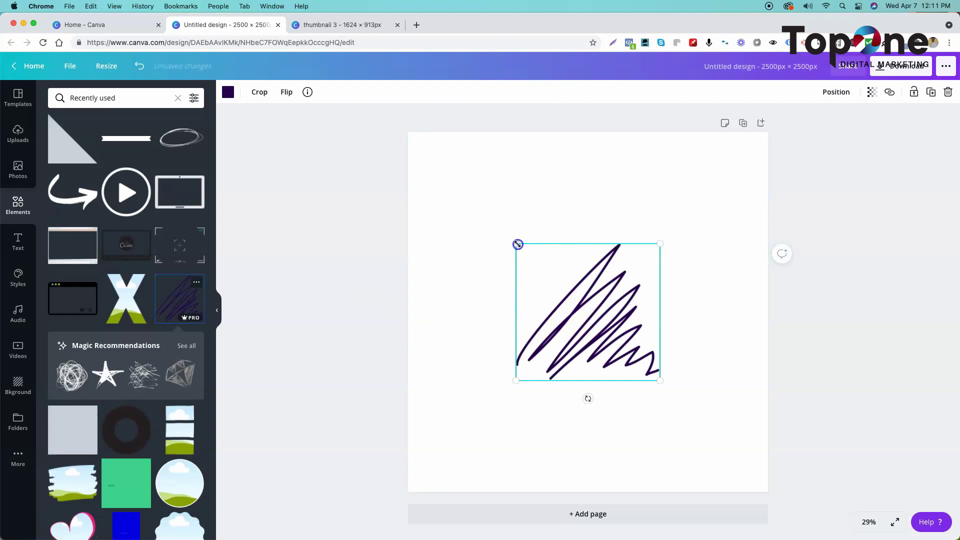
Step: Enlarge the scribble and move it to the page's lower-right corner so it runs off both edges
{"action": "left_click_drag", "start_coordinate": [518, 244], "coordinate": [432, 160]}
{"action": "left_click_drag", "start_coordinate": [660, 380], "coordinate": [739, 457]}
{"action": "mouse_move", "coordinate": [617, 300]}
{"action": "left_mouse_down"}
{"action": "mouse_move", "coordinate": [650, 364]}
{"action": "mouse_move", "coordinate": [699, 392]}
{"action": "mouse_move", "coordinate": [632, 317]}
{"action": "mouse_move", "coordinate": [615, 280]}
{"action": "mouse_move", "coordinate": [733, 421]}
{"action": "left_mouse_up"}
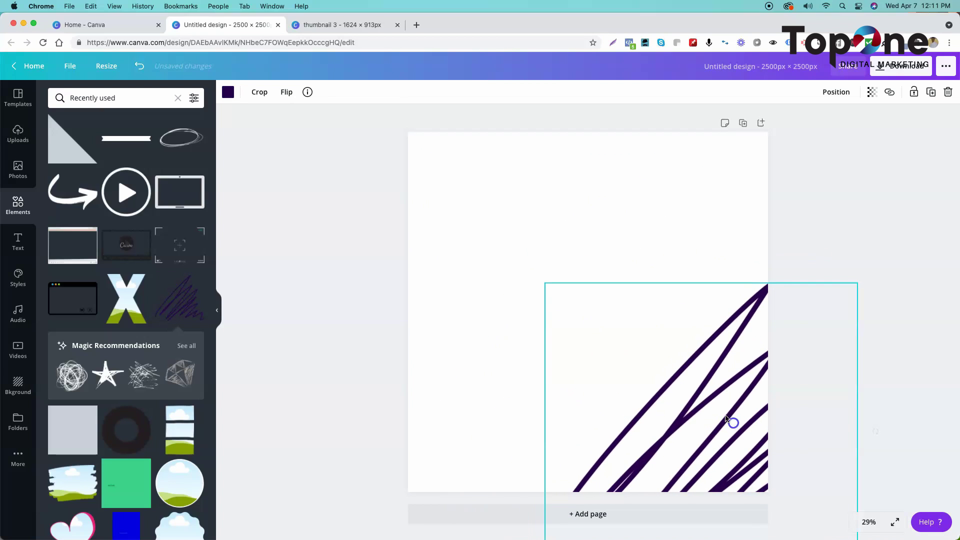
{"action": "left_click_drag", "start_coordinate": [690, 380], "coordinate": [705, 397]}
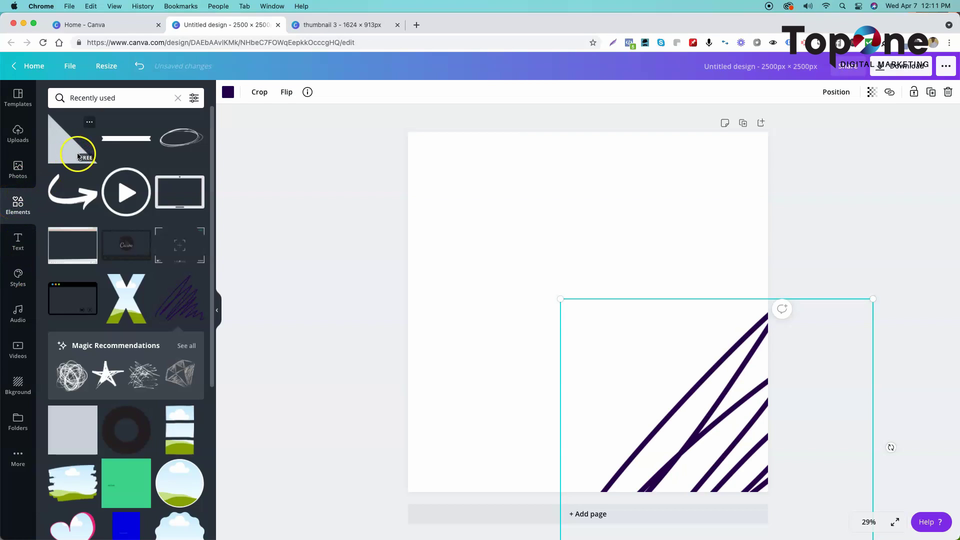
Step: Add the plain rounded square without a border from the full Shapes collection
{"action": "scroll", "coordinate": [113, 229], "scroll_direction": "down", "scroll_amount": 3}
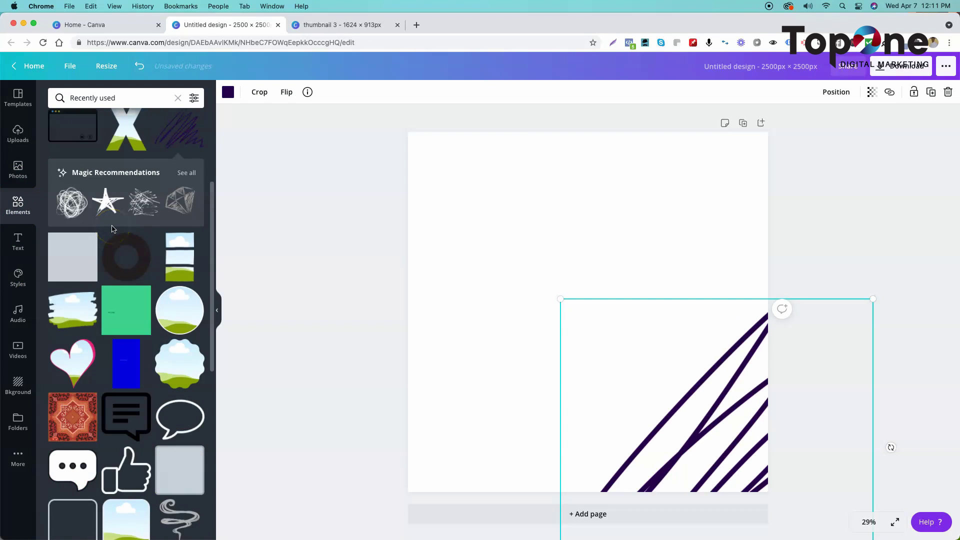
{"action": "scroll", "coordinate": [114, 228], "scroll_direction": "up", "scroll_amount": 3}
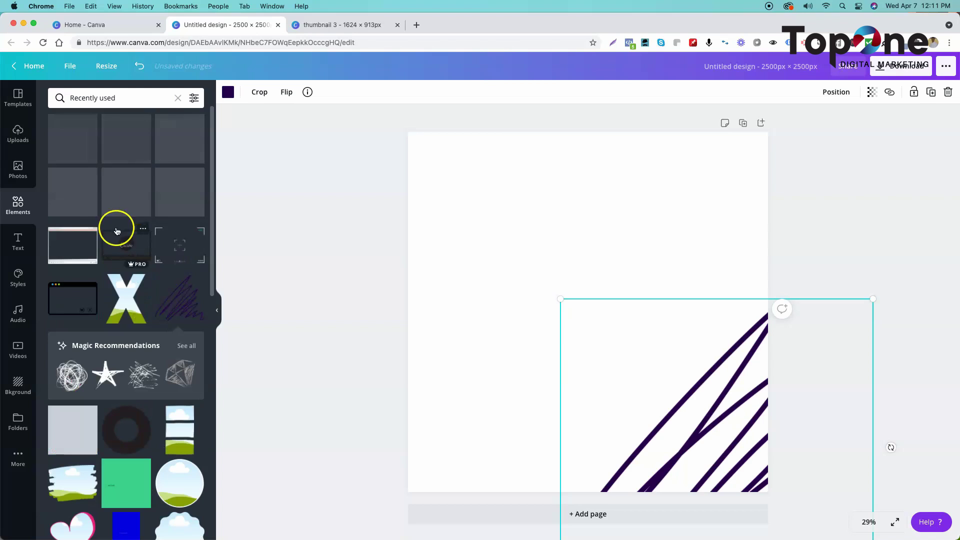
{"action": "left_click", "coordinate": [178, 98]}
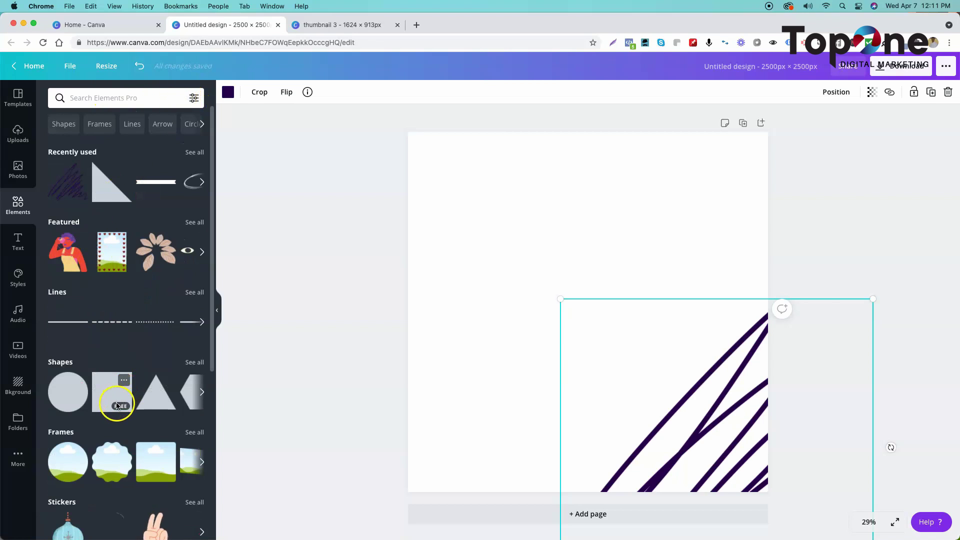
{"action": "left_click", "coordinate": [198, 364]}
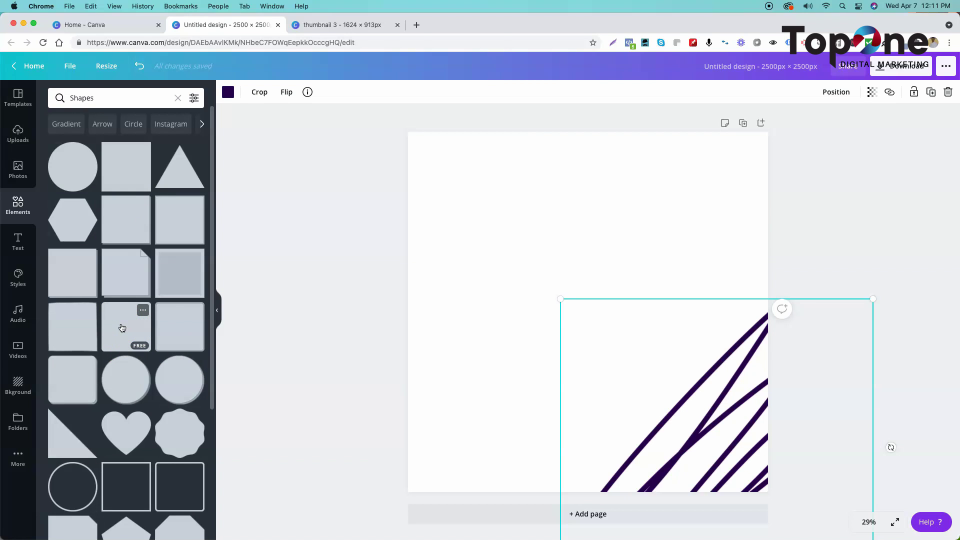
{"action": "left_click", "coordinate": [172, 323]}
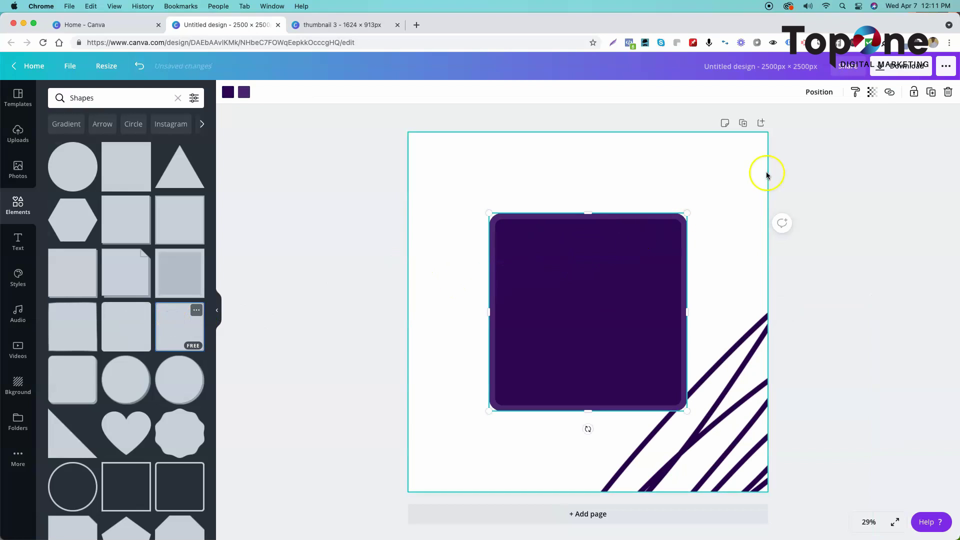
{"action": "left_click", "coordinate": [949, 93]}
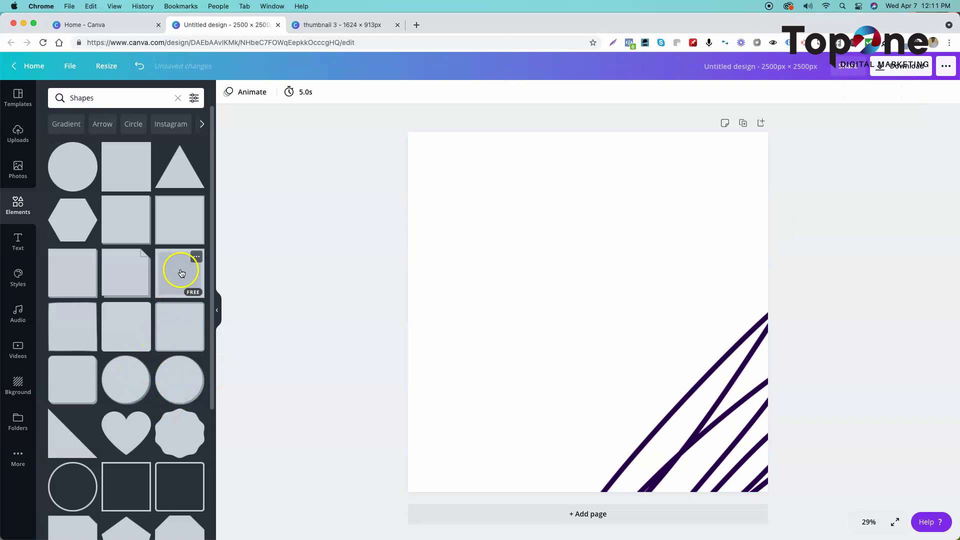
{"action": "left_click", "coordinate": [132, 328]}
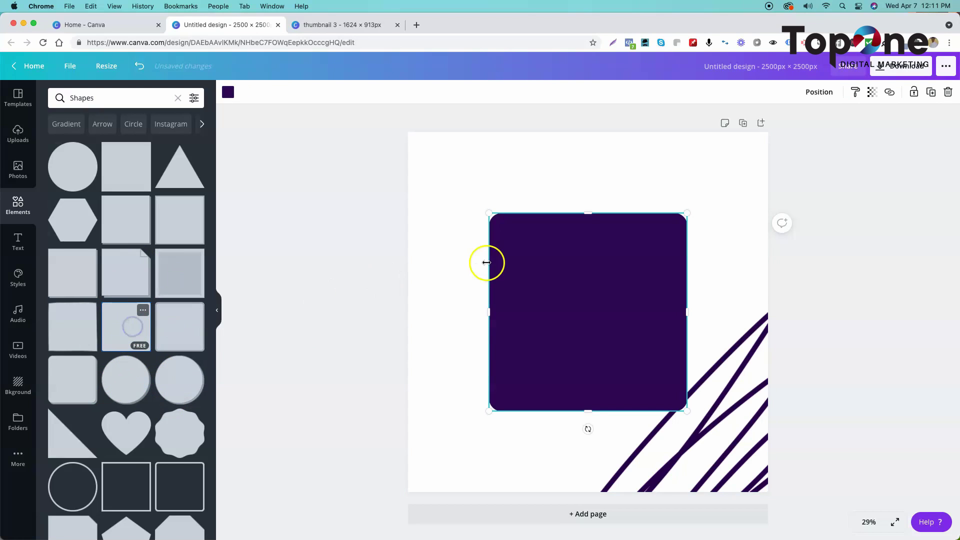
Step: Shrink the rounded square to roughly a quarter of the page width and place it in the page's upper-left area
{"action": "left_click_drag", "start_coordinate": [489, 216], "coordinate": [530, 253]}
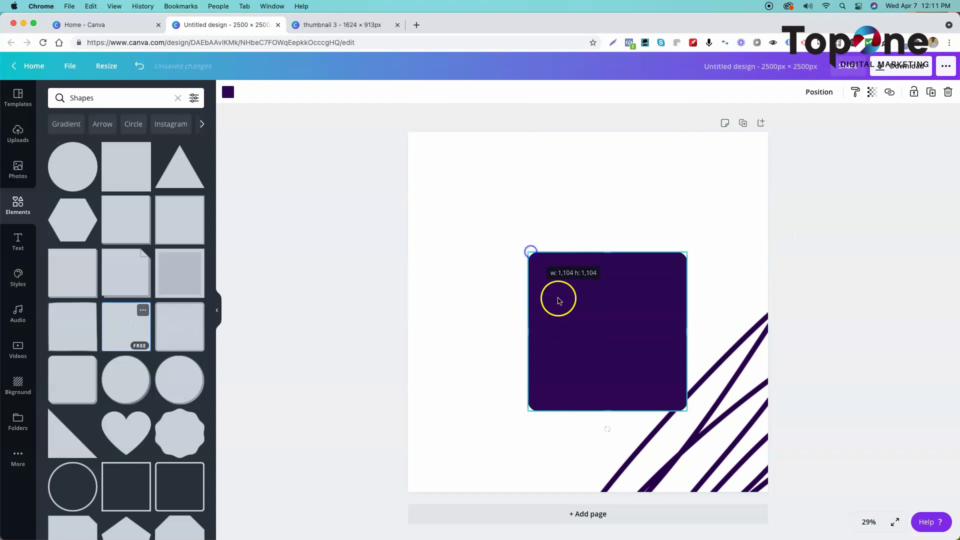
{"action": "left_click_drag", "start_coordinate": [560, 298], "coordinate": [498, 269]}
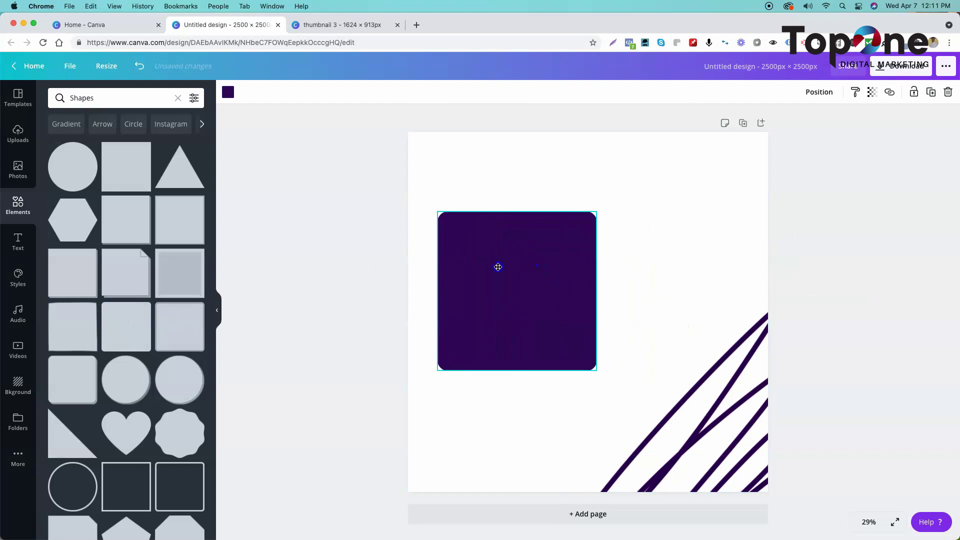
{"action": "left_click_drag", "start_coordinate": [439, 212], "coordinate": [480, 254]}
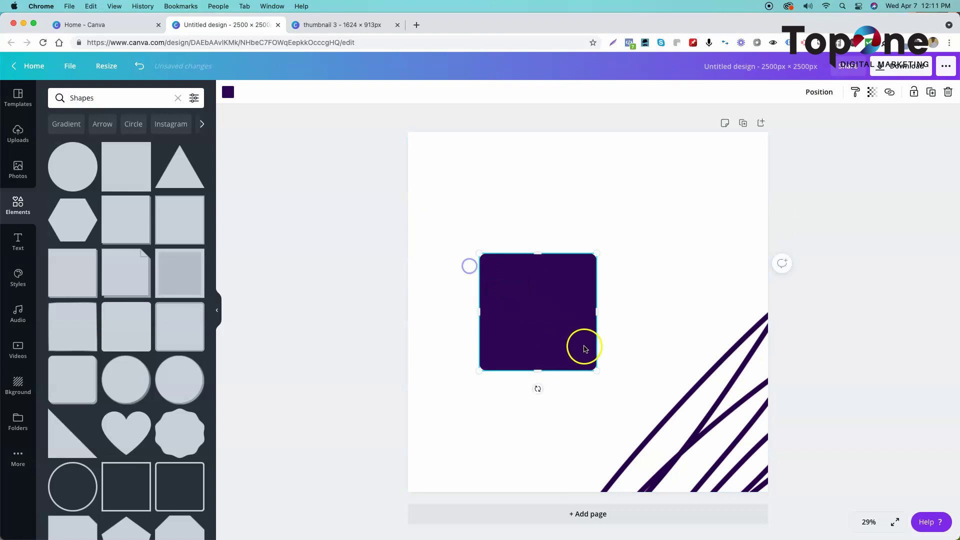
{"action": "left_click_drag", "start_coordinate": [595, 367], "coordinate": [578, 352]}
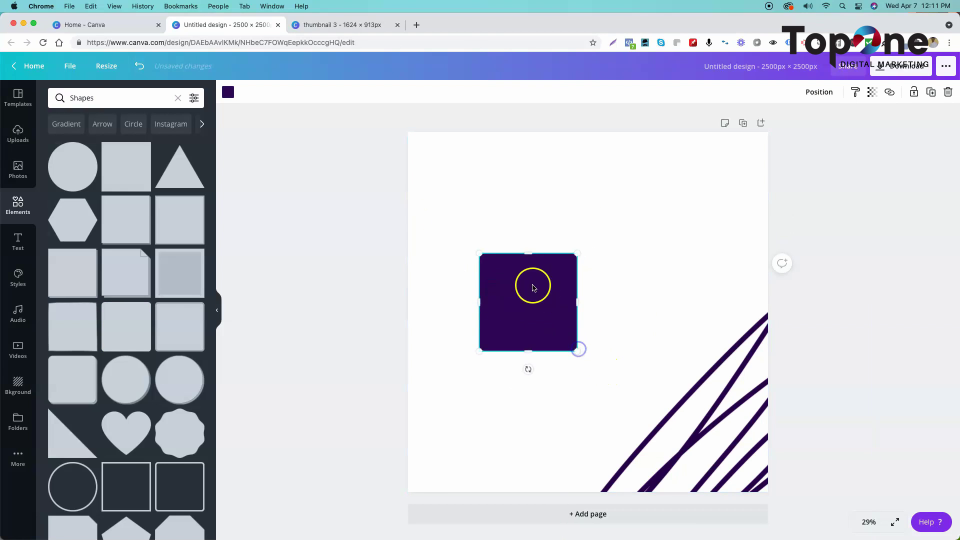
{"action": "left_click_drag", "start_coordinate": [160, 332], "coordinate": [569, 198]}
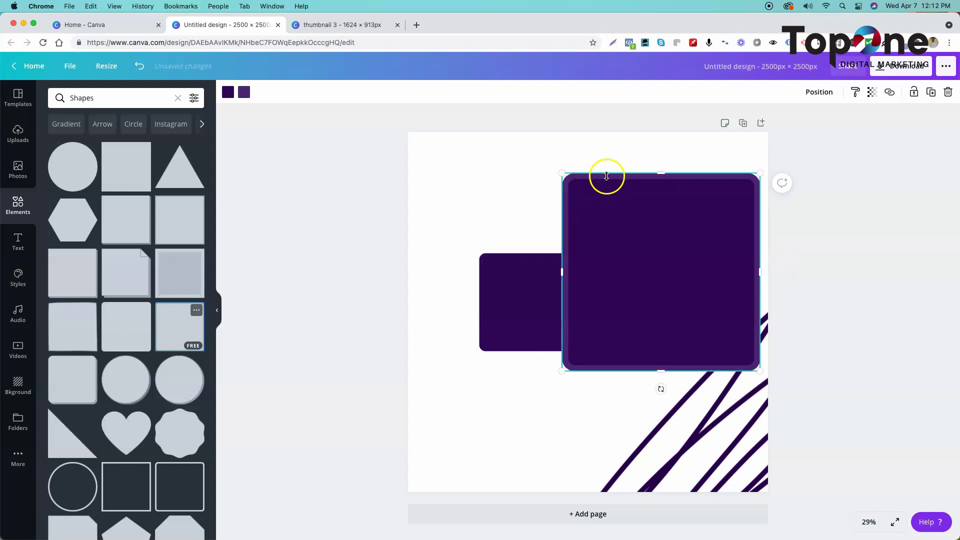
{"action": "left_click", "coordinate": [949, 92]}
{"action": "left_click_drag", "start_coordinate": [493, 337], "coordinate": [454, 286]}
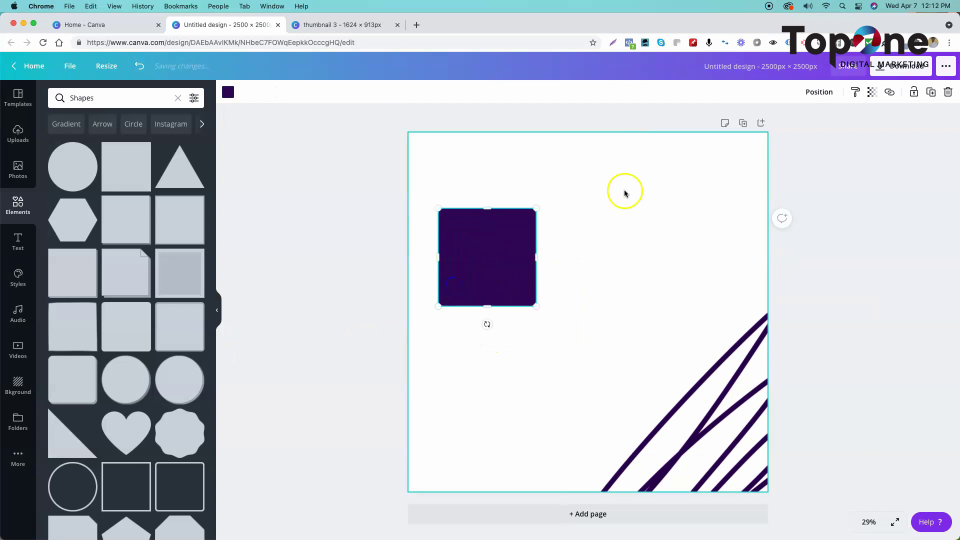
Step: Duplicate the rounded square three times and spread the copies over the page's upper right, lower left and lower right
{"action": "left_click", "coordinate": [932, 93]}
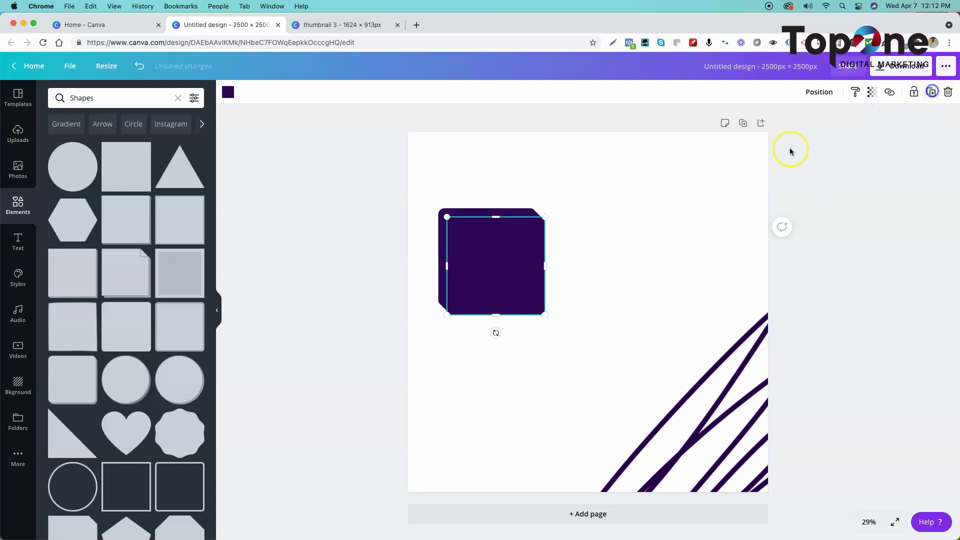
{"action": "left_click_drag", "start_coordinate": [511, 281], "coordinate": [692, 247]}
{"action": "left_click_drag", "start_coordinate": [483, 307], "coordinate": [497, 415]}
{"action": "left_click_drag", "start_coordinate": [515, 300], "coordinate": [653, 381]}
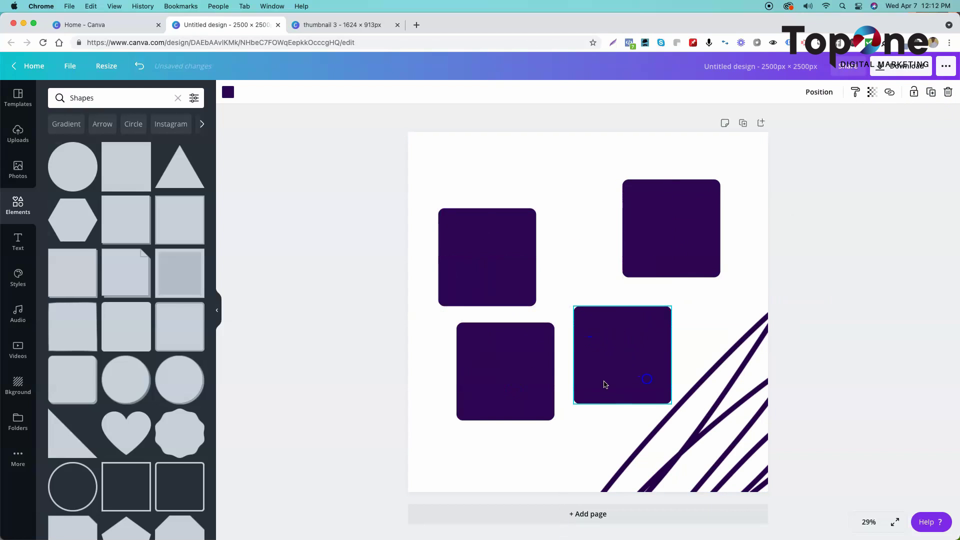
Step: Change the lower-left square's colour to pink from the default colours
{"action": "left_click", "coordinate": [515, 375]}
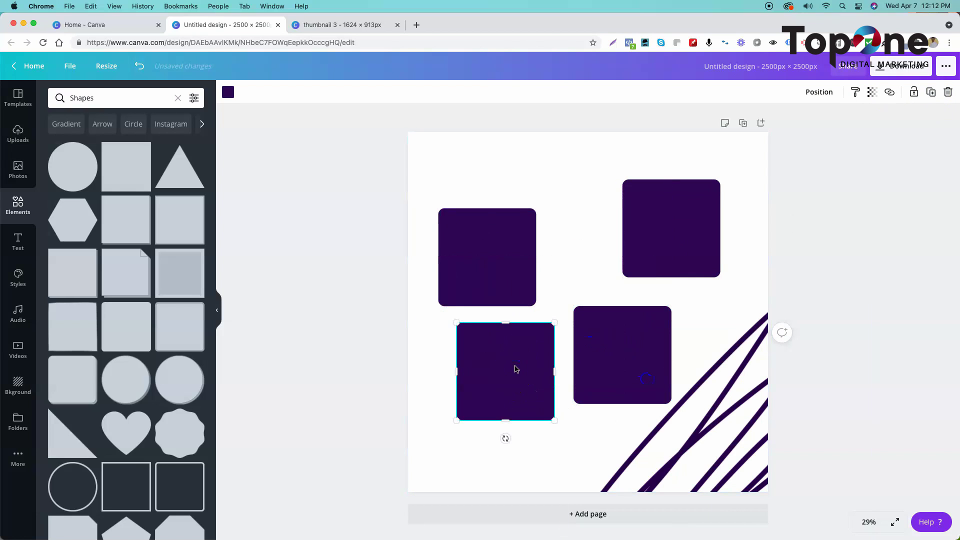
{"action": "left_click", "coordinate": [228, 95]}
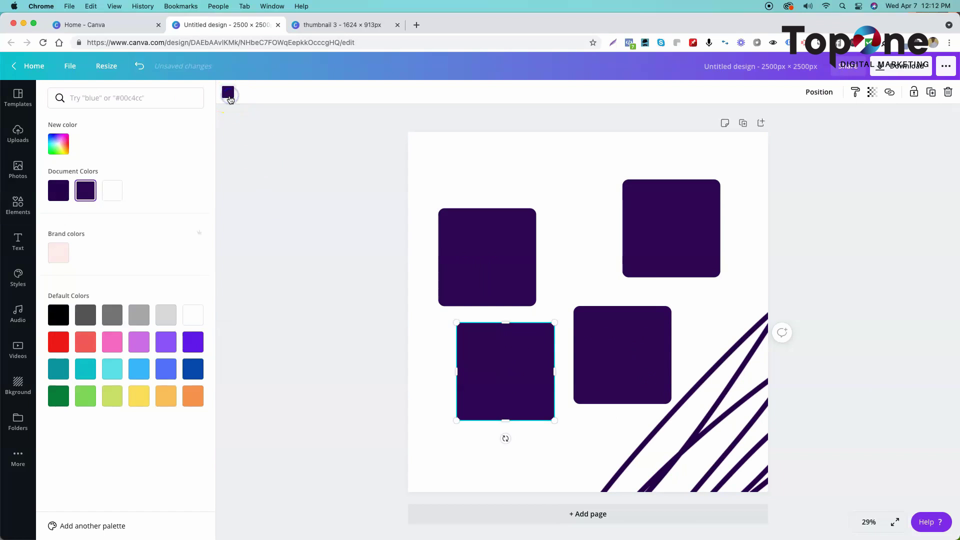
{"action": "left_click", "coordinate": [112, 343]}
Step: Colour the upper-right square orange and the lower-right square lime green from the default colours
{"action": "left_click", "coordinate": [695, 198]}
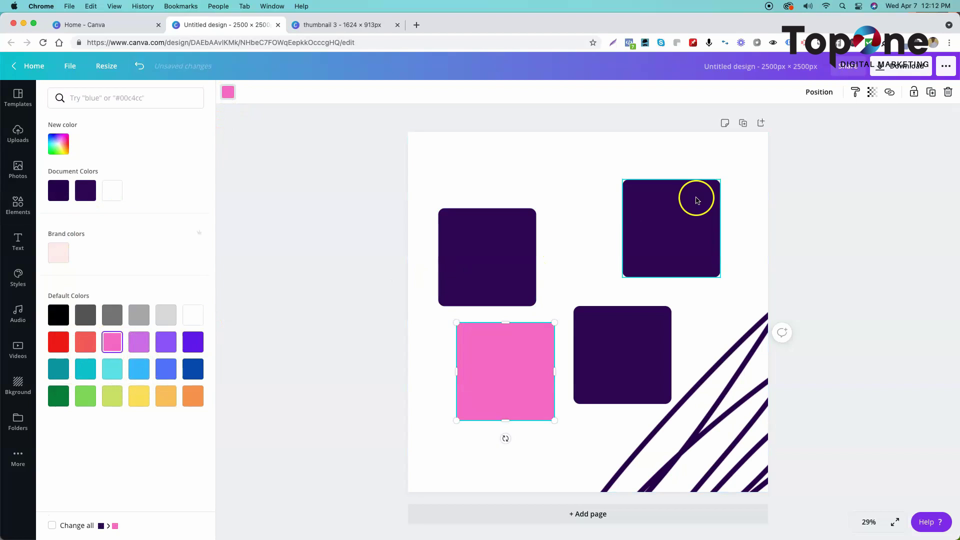
{"action": "left_click", "coordinate": [229, 92]}
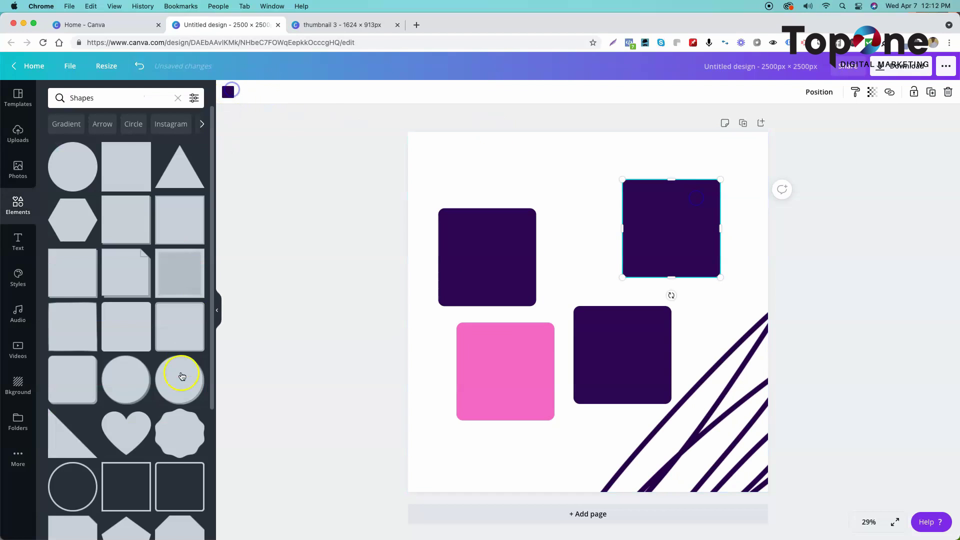
{"action": "left_click", "coordinate": [230, 93]}
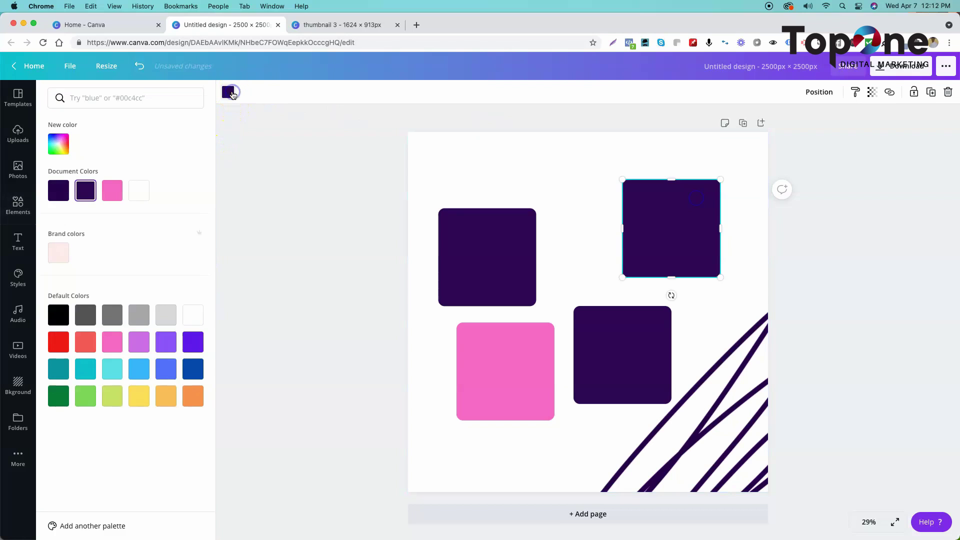
{"action": "left_click", "coordinate": [191, 395]}
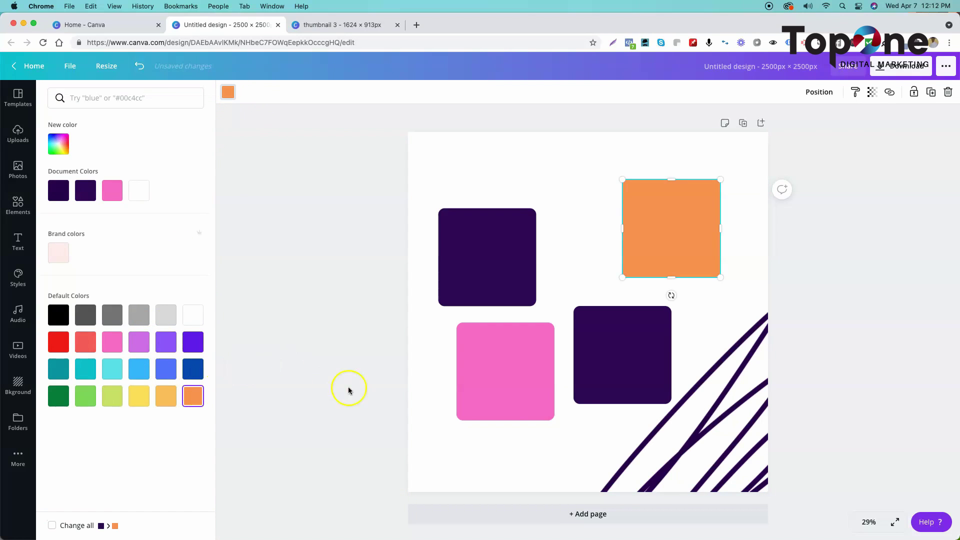
{"action": "left_click", "coordinate": [627, 345]}
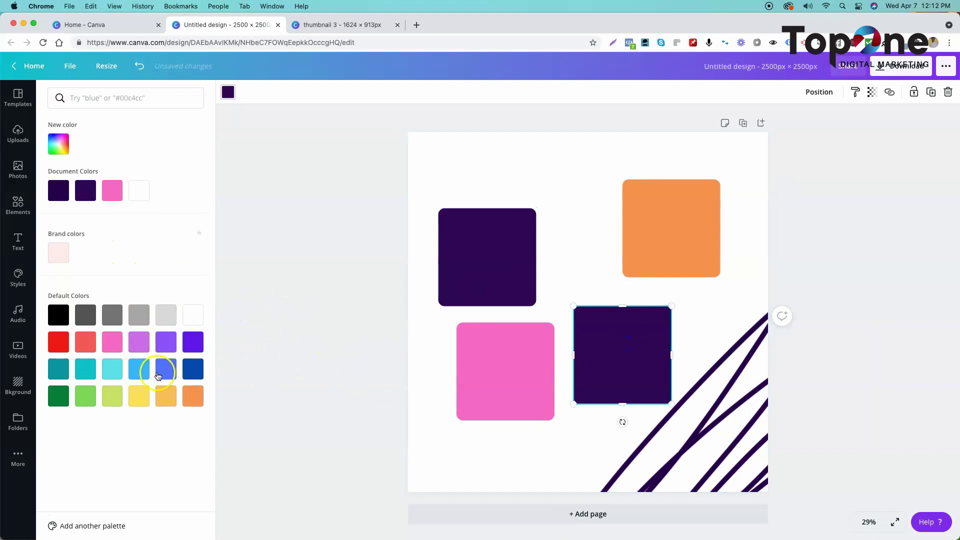
{"action": "left_click", "coordinate": [111, 398]}
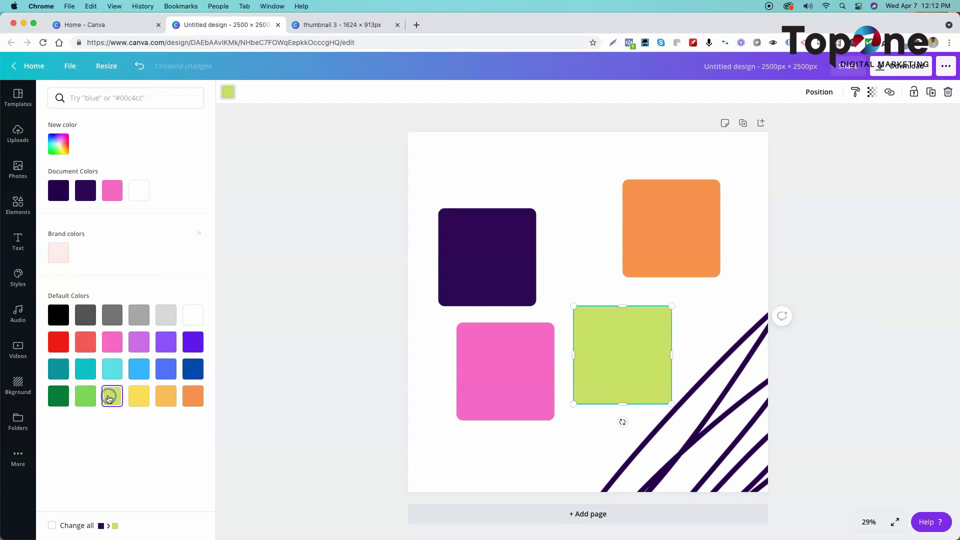
Step: Shift the lime square slightly up, the orange square up and to the left, and the purple square slightly up
{"action": "left_click_drag", "start_coordinate": [615, 350], "coordinate": [615, 340]}
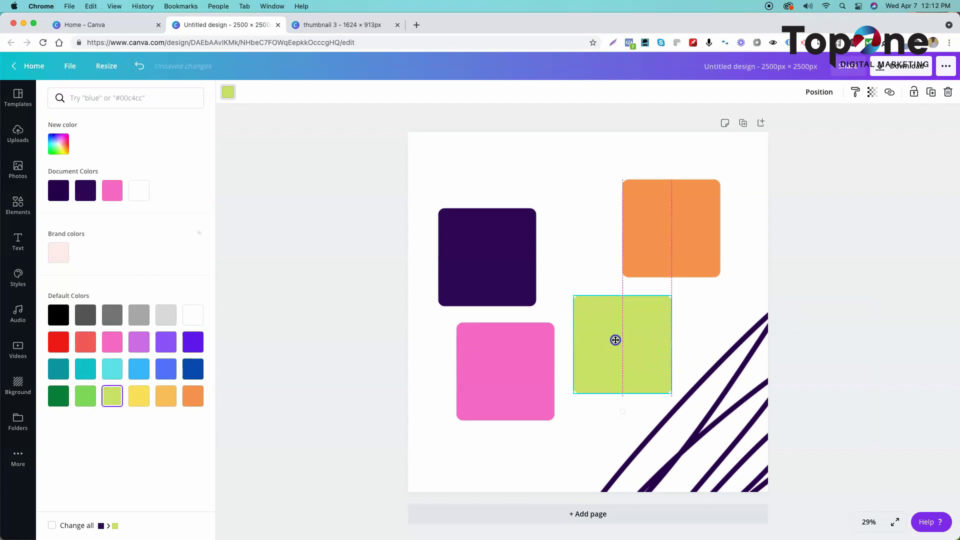
{"action": "left_click_drag", "start_coordinate": [674, 249], "coordinate": [636, 201]}
{"action": "left_click_drag", "start_coordinate": [522, 265], "coordinate": [509, 246]}
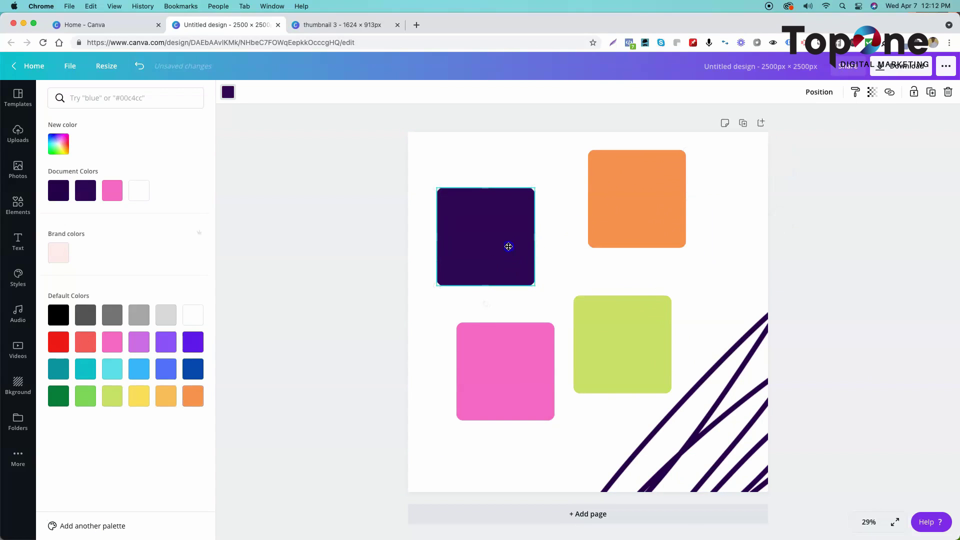
{"action": "left_click", "coordinate": [592, 321]}
{"action": "left_click", "coordinate": [495, 230]}
{"action": "left_click", "coordinate": [464, 210]}
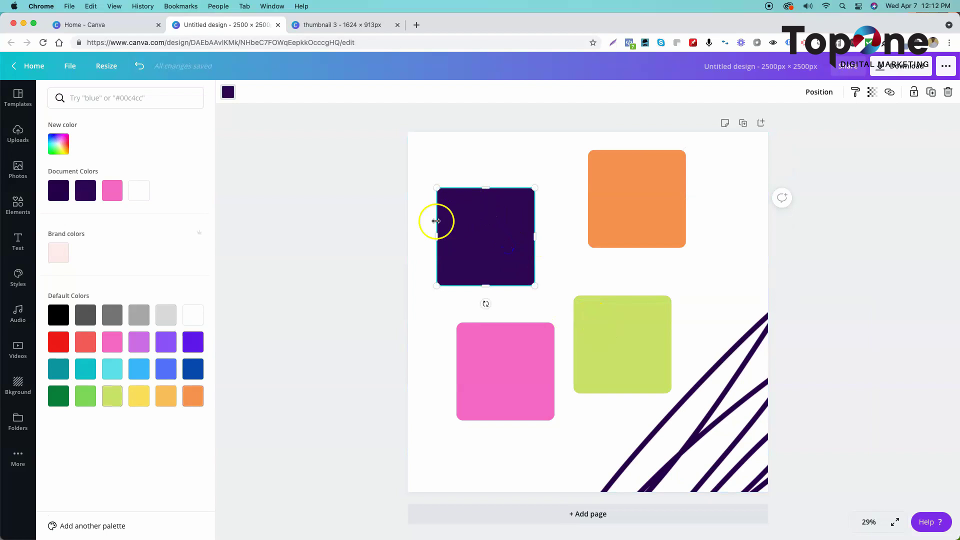
Step: Add a heading, replace its text with "L" and place it on the purple square
{"action": "left_click", "coordinate": [18, 242]}
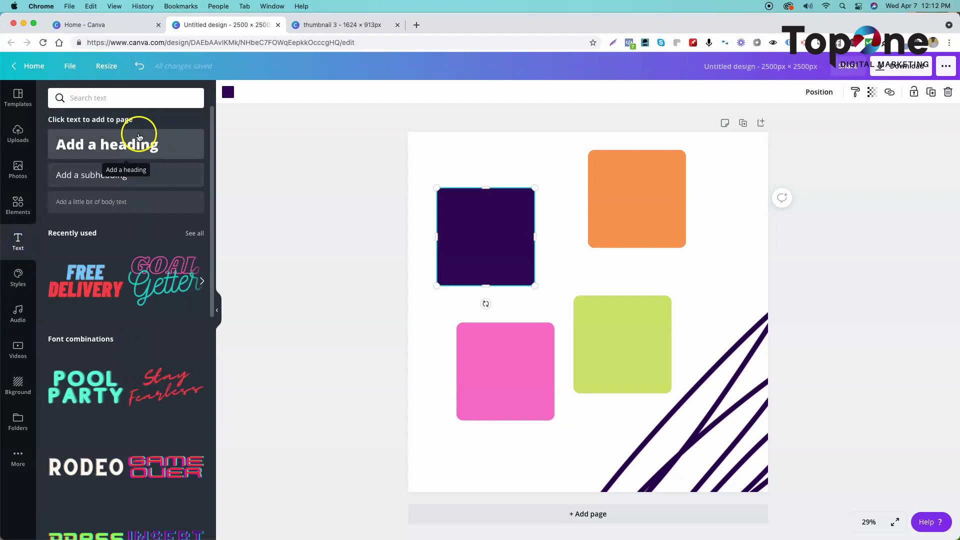
{"action": "left_click", "coordinate": [130, 145]}
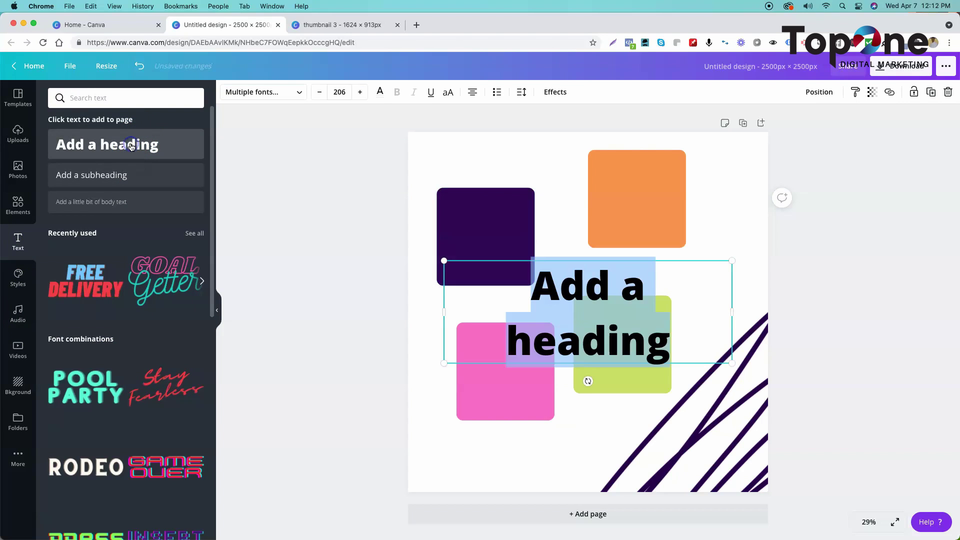
{"action": "left_click", "coordinate": [572, 288]}
{"action": "triple_click", "coordinate": [572, 287]}
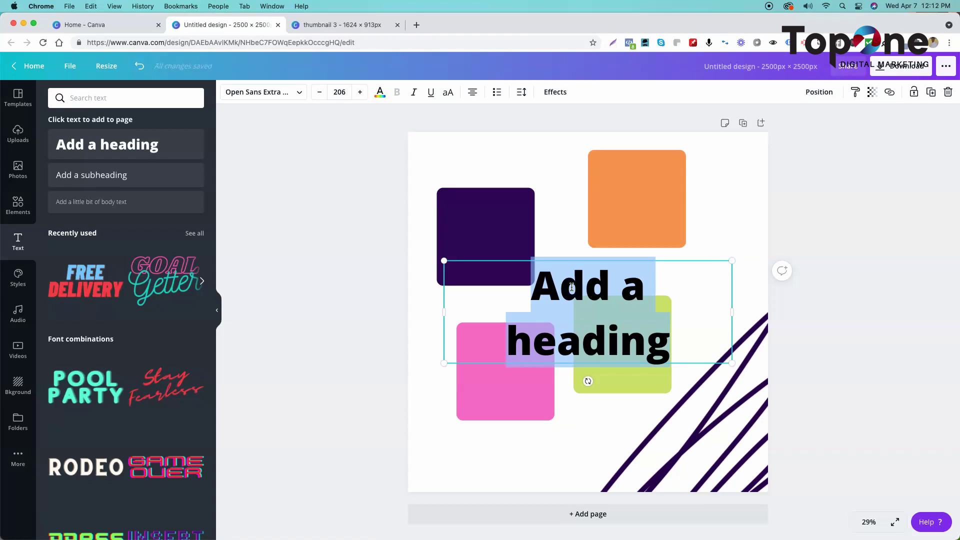
{"action": "type", "text": "L"}
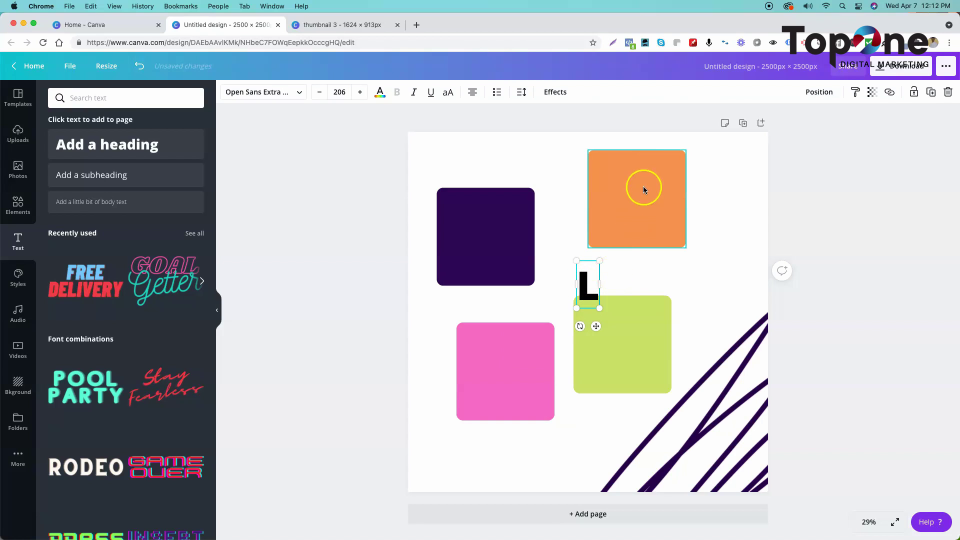
{"action": "left_click", "coordinate": [614, 268]}
{"action": "left_click_drag", "start_coordinate": [589, 280], "coordinate": [490, 233]}
Step: Change the letter L's colour to white from the document colours
{"action": "double_click", "coordinate": [485, 238]}
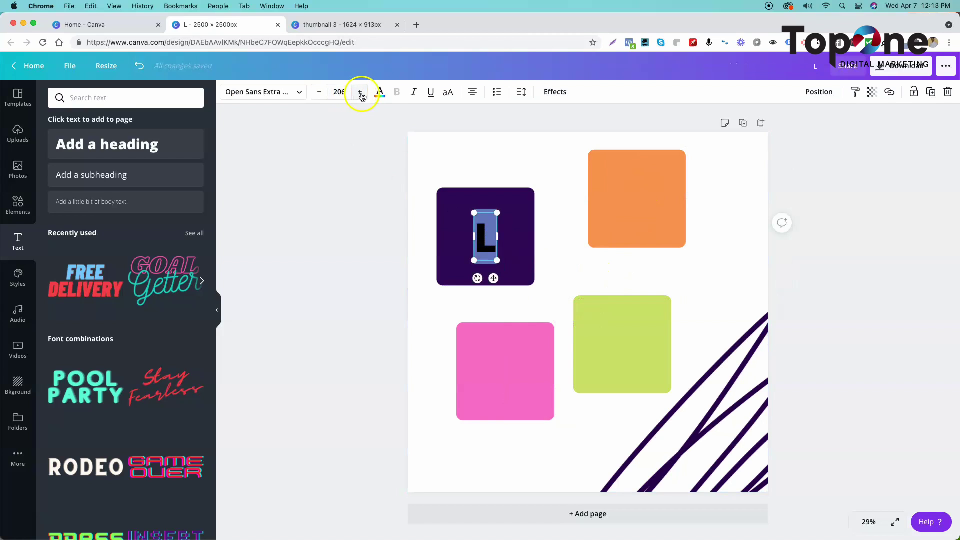
{"action": "left_click", "coordinate": [380, 93]}
{"action": "left_click", "coordinate": [58, 218]}
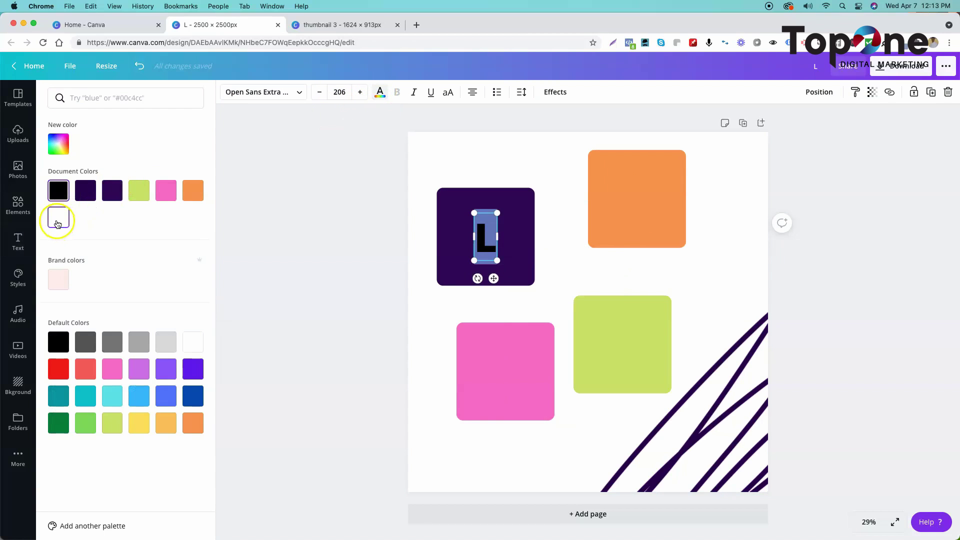
{"action": "left_click", "coordinate": [547, 266]}
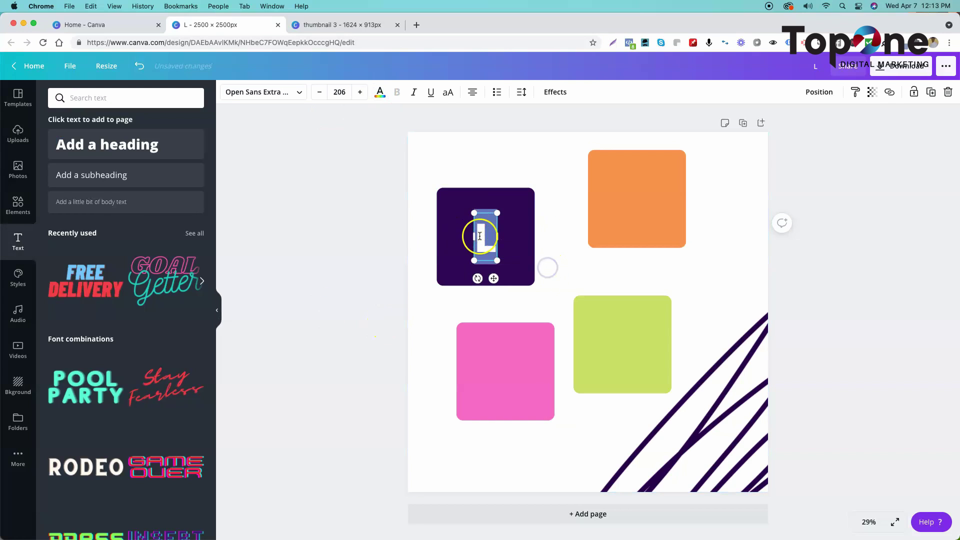
{"action": "left_click", "coordinate": [481, 248]}
{"action": "left_click", "coordinate": [502, 293]}
Step: Enlarge the white L to font size 522 and centre it on the purple square
{"action": "left_click", "coordinate": [486, 240]}
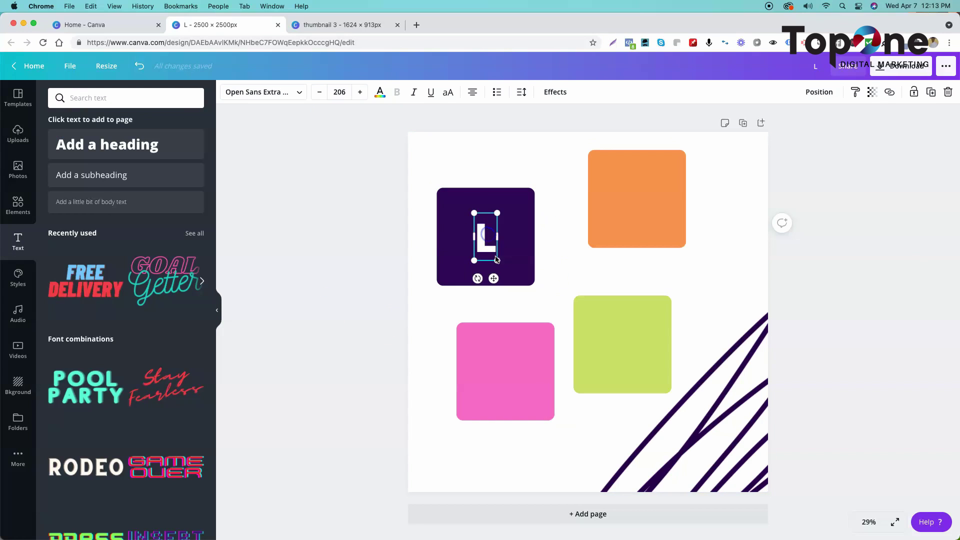
{"action": "left_click_drag", "start_coordinate": [497, 261], "coordinate": [483, 237]}
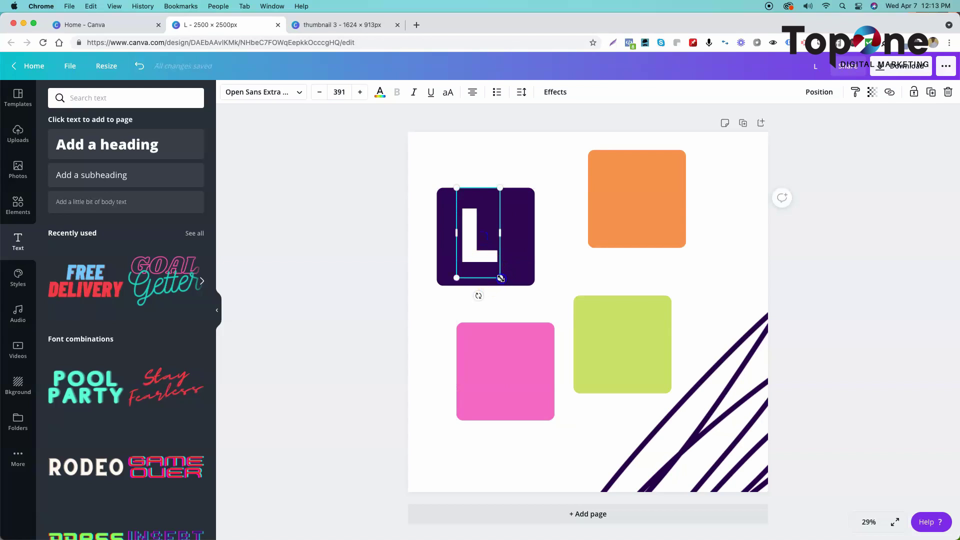
{"action": "left_click_drag", "start_coordinate": [501, 278], "coordinate": [497, 254]}
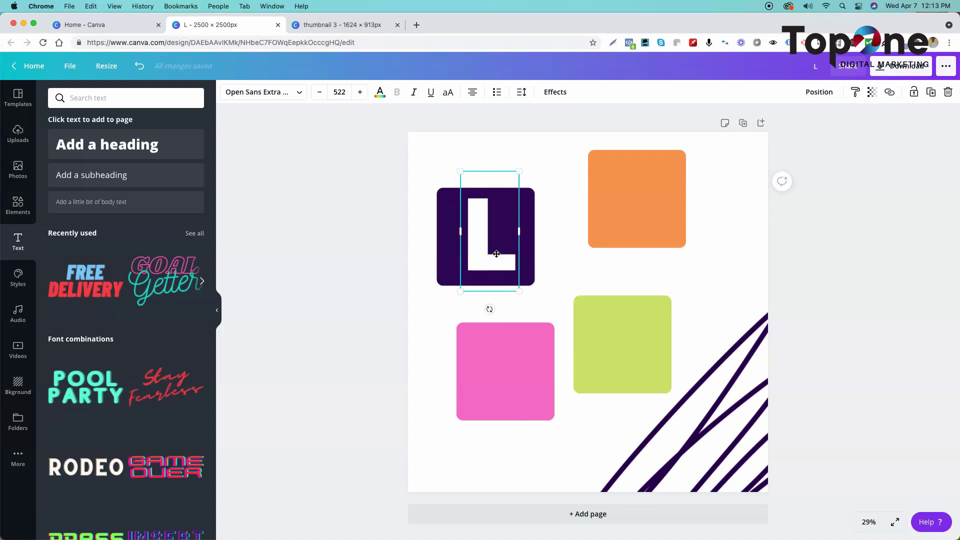
{"action": "left_click_drag", "start_coordinate": [481, 229], "coordinate": [484, 232]}
Step: Duplicate the white L, change a copy to "I" and centre it on the orange square
{"action": "left_click", "coordinate": [932, 92]}
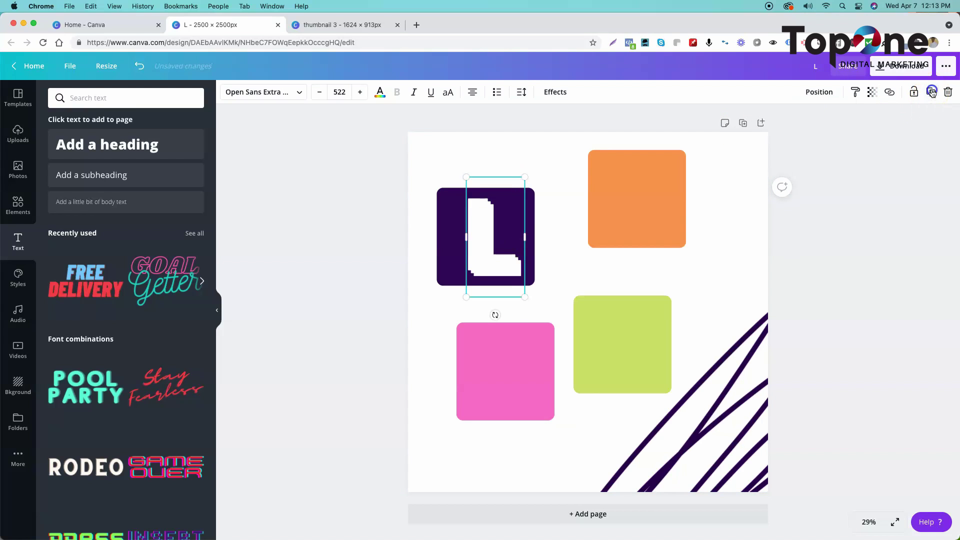
{"action": "left_click_drag", "start_coordinate": [510, 266], "coordinate": [650, 224]}
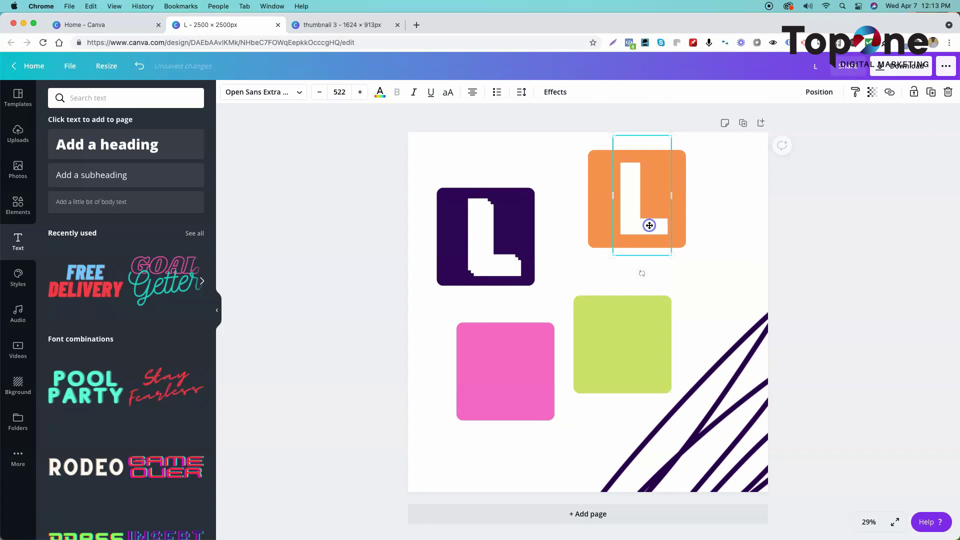
{"action": "double_click", "coordinate": [649, 225]}
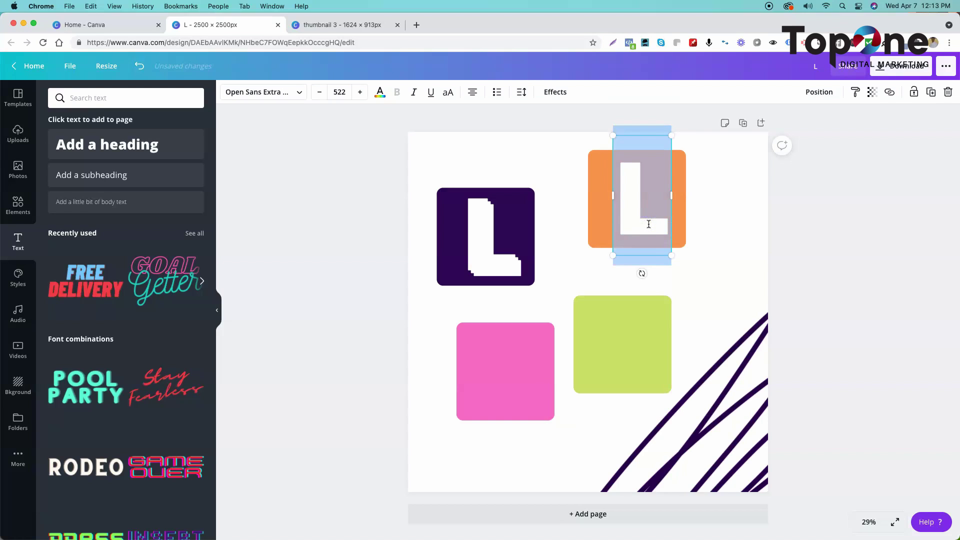
{"action": "type", "text": "I"}
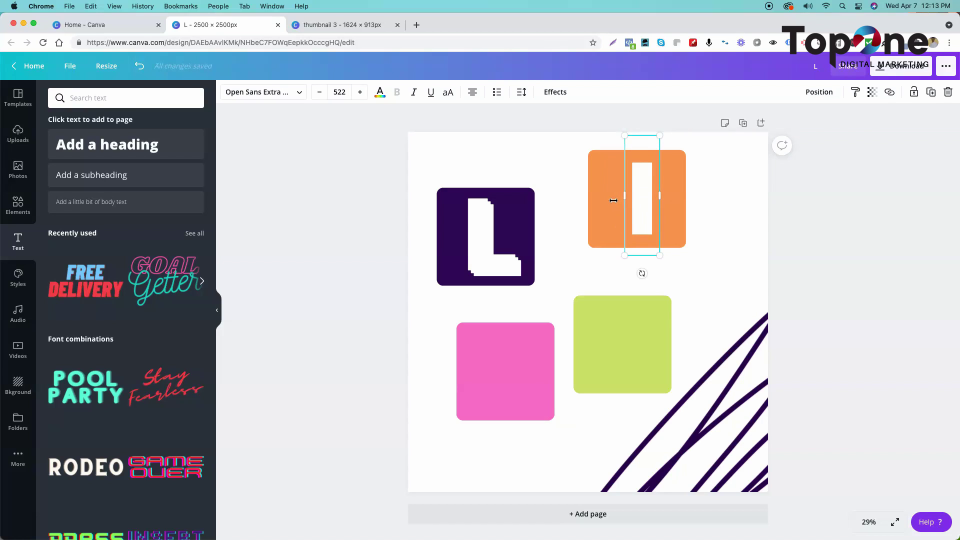
{"action": "left_click", "coordinate": [607, 199]}
{"action": "left_click_drag", "start_coordinate": [632, 203], "coordinate": [629, 202]}
Step: Move another copy of the L onto the pink square and change it to "F"
{"action": "left_click_drag", "start_coordinate": [496, 298], "coordinate": [498, 405]}
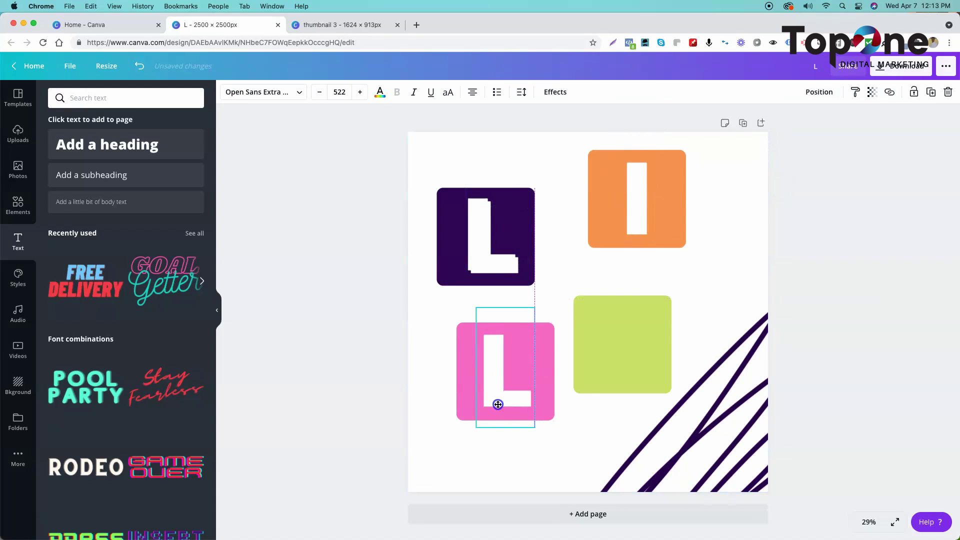
{"action": "double_click", "coordinate": [497, 391]}
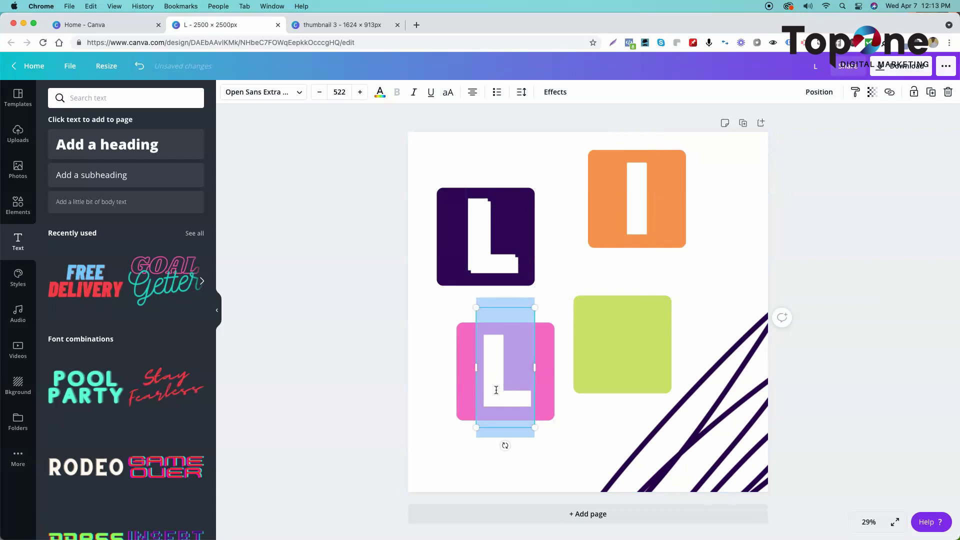
{"action": "type", "text": "F"}
{"action": "left_click", "coordinate": [501, 363]}
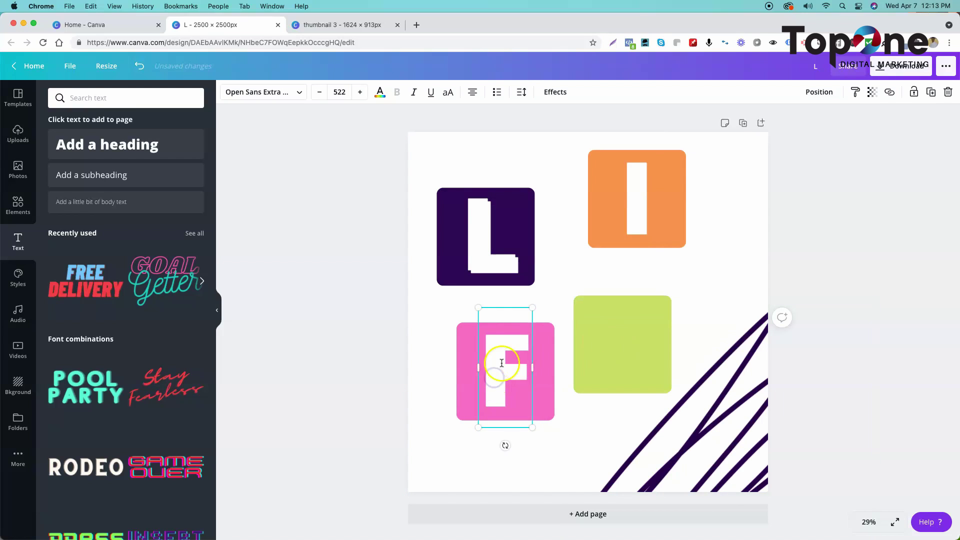
Step: Move the remaining copy of the L onto the lime square, change it to "E" and centre it
{"action": "left_click", "coordinate": [515, 268]}
{"action": "left_click_drag", "start_coordinate": [515, 268], "coordinate": [617, 370]}
{"action": "double_click", "coordinate": [616, 364]}
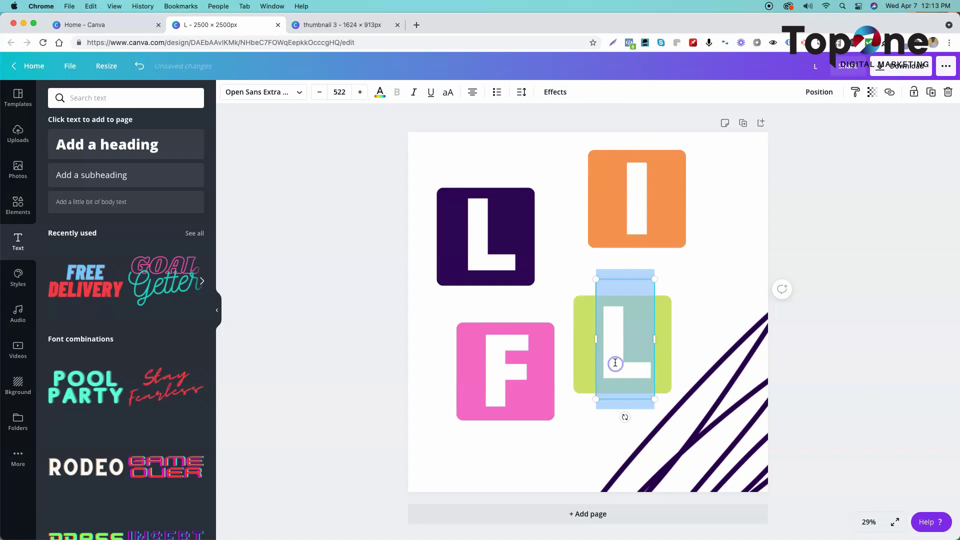
{"action": "type", "text": "E"}
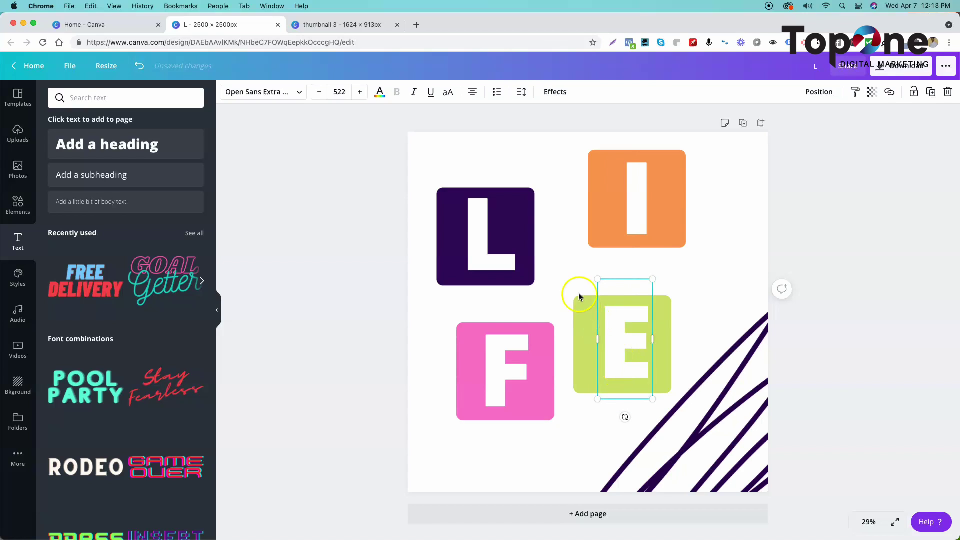
{"action": "left_click", "coordinate": [510, 278]}
{"action": "left_click_drag", "start_coordinate": [614, 342], "coordinate": [616, 342]}
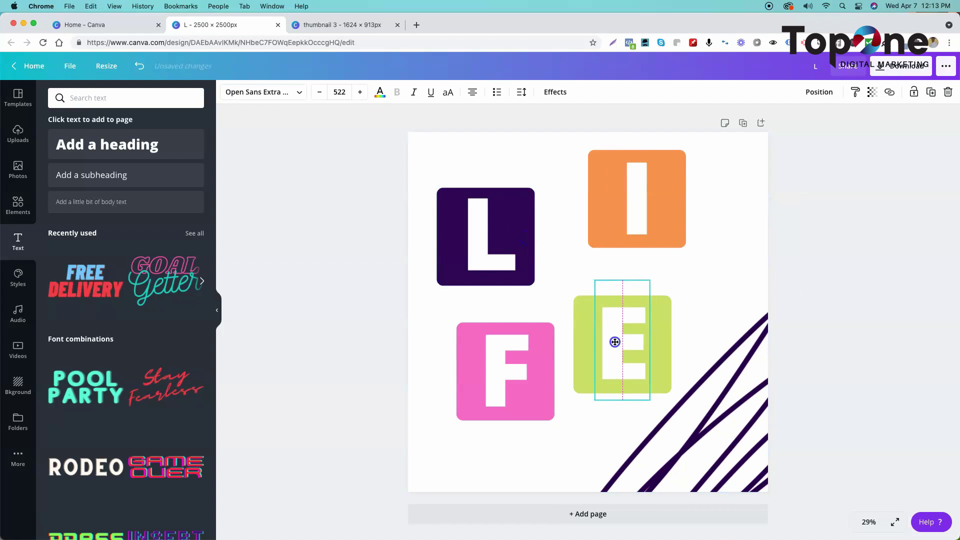
{"action": "left_click", "coordinate": [713, 276]}
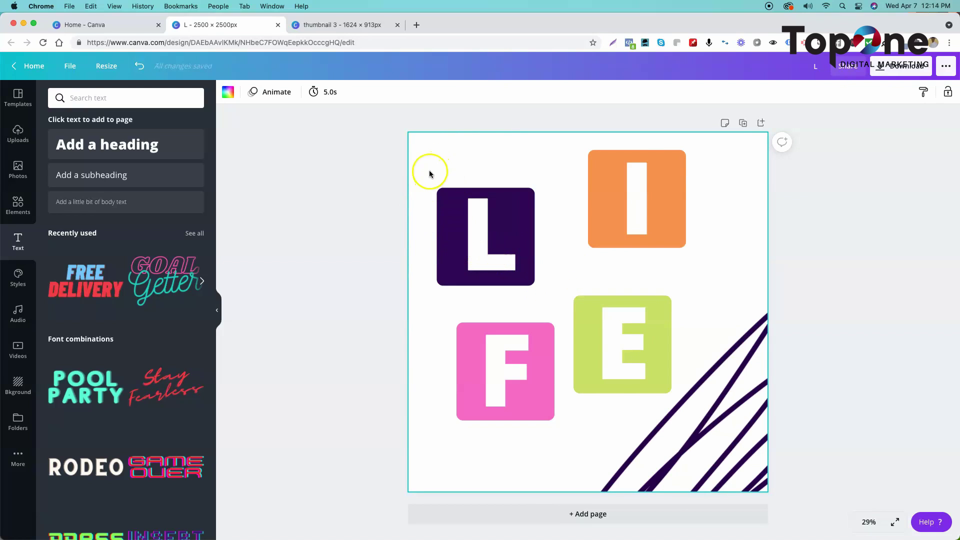
Step: Group the letters L, I and F each with their own coloured square
{"action": "left_click_drag", "start_coordinate": [429, 170], "coordinate": [527, 287]}
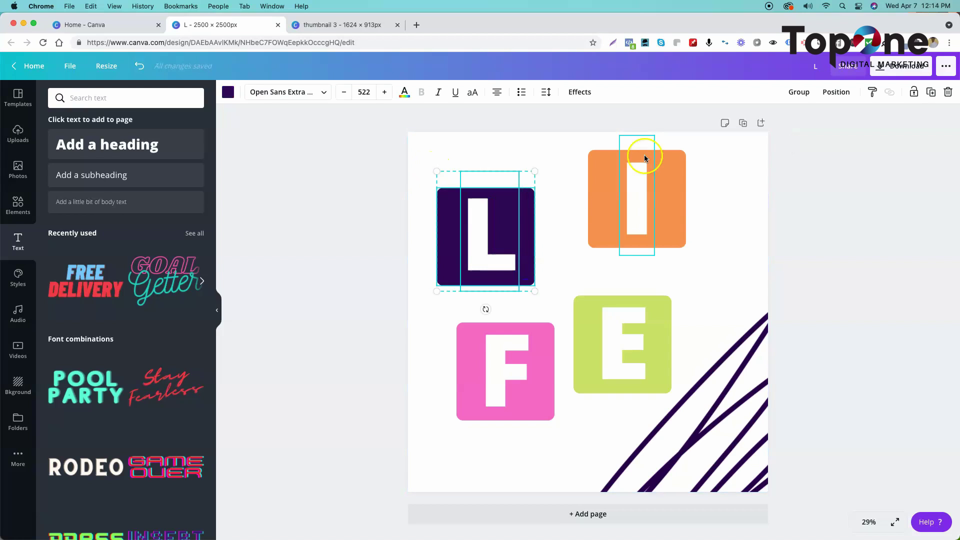
{"action": "left_click", "coordinate": [797, 92]}
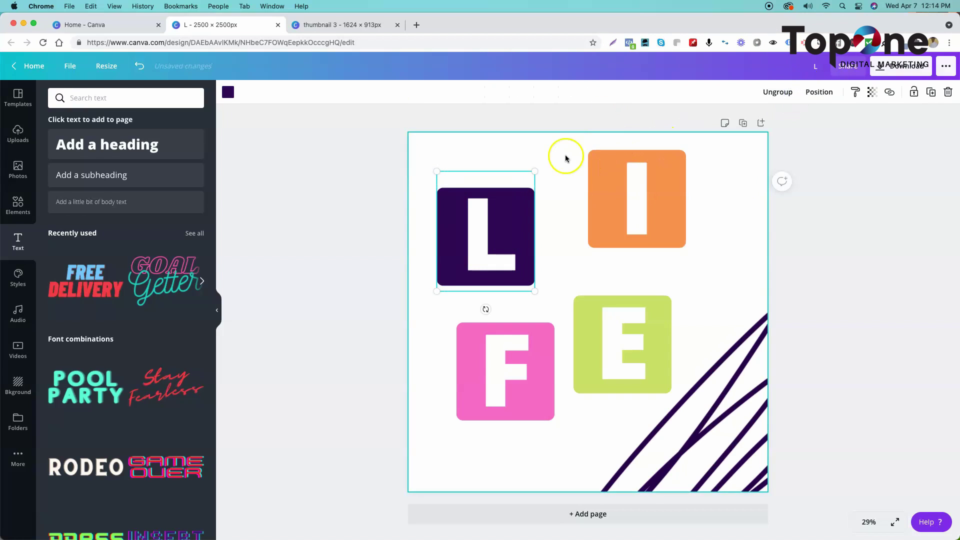
{"action": "left_click_drag", "start_coordinate": [569, 148], "coordinate": [686, 274]}
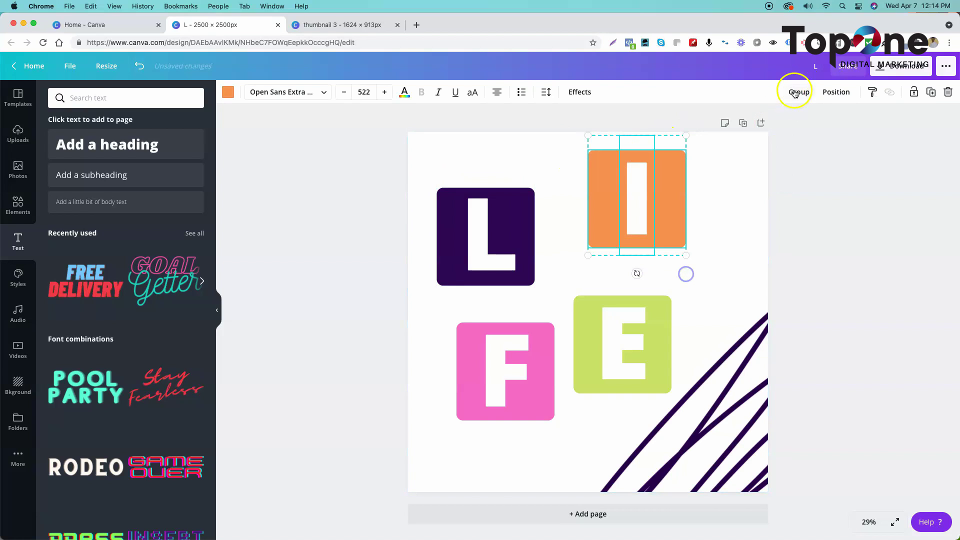
{"action": "left_click", "coordinate": [795, 92]}
{"action": "left_click_drag", "start_coordinate": [450, 308], "coordinate": [538, 463]}
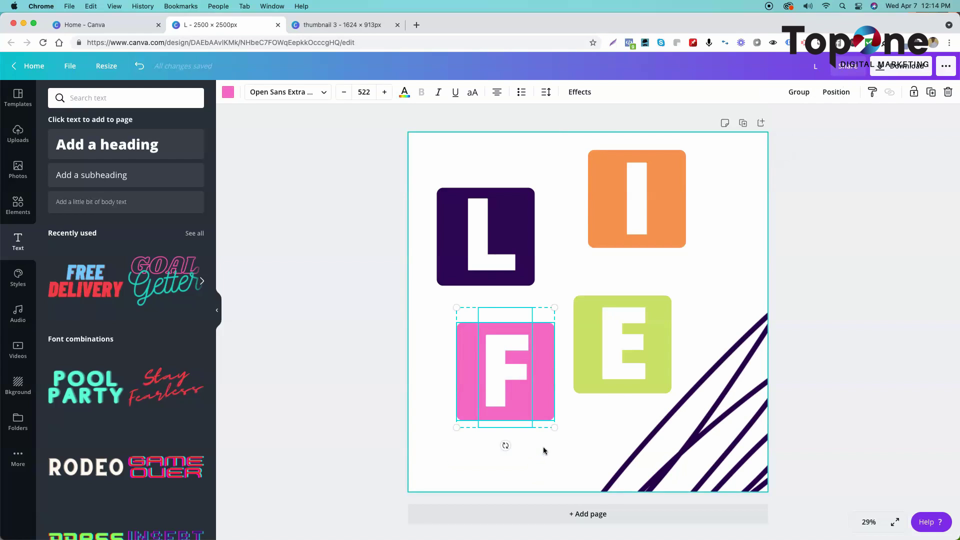
{"action": "left_click", "coordinate": [799, 94]}
Step: Shift the lime square and its E slightly up together and group them
{"action": "left_click_drag", "start_coordinate": [560, 281], "coordinate": [592, 281]}
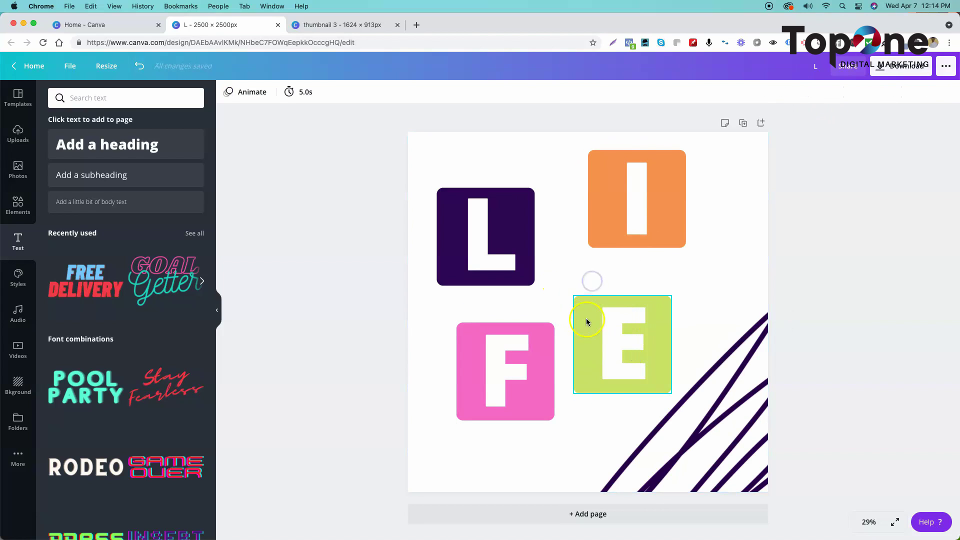
{"action": "left_click_drag", "start_coordinate": [586, 322], "coordinate": [620, 290]}
{"action": "left_click", "coordinate": [611, 319]}
{"action": "left_click", "coordinate": [568, 255]}
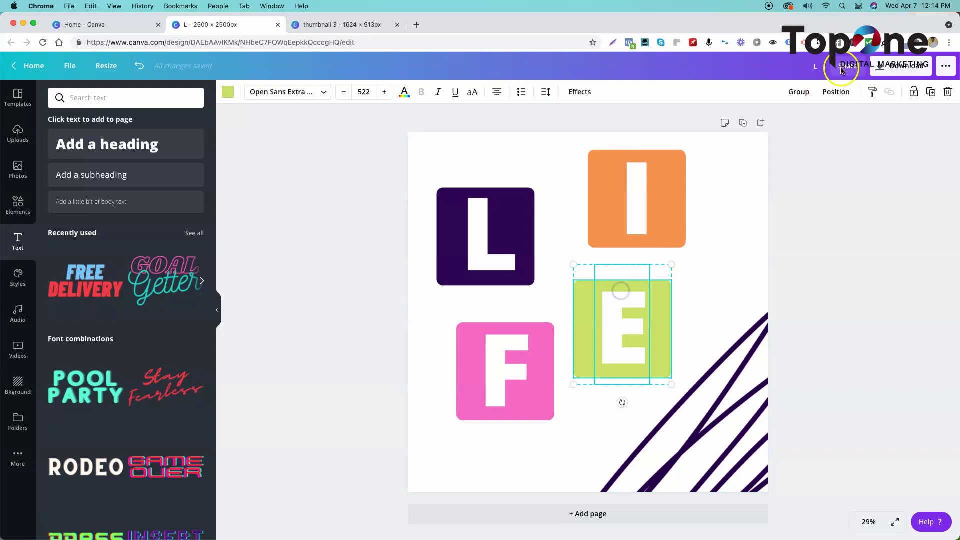
{"action": "left_click", "coordinate": [799, 92]}
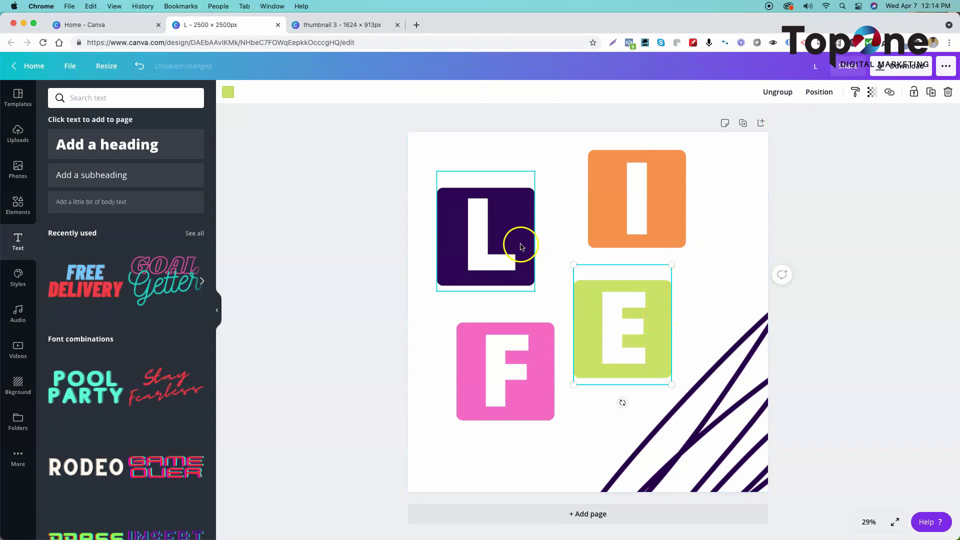
Step: Nudge the L tile up and to the left, tilt it counterclockwise, and tilt the I tile slightly clockwise
{"action": "left_click_drag", "start_coordinate": [480, 247], "coordinate": [472, 238]}
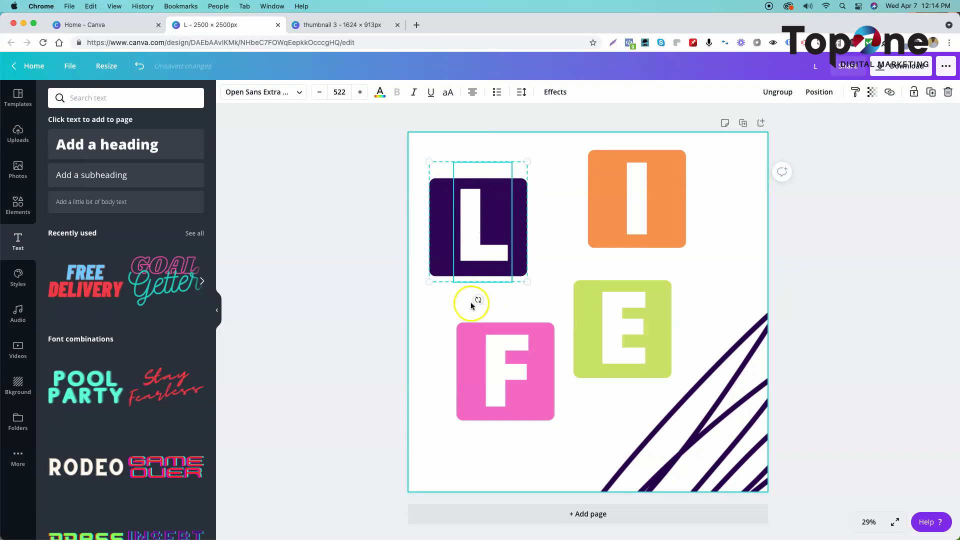
{"action": "left_click_drag", "start_coordinate": [479, 301], "coordinate": [515, 274]}
{"action": "left_click", "coordinate": [609, 204]}
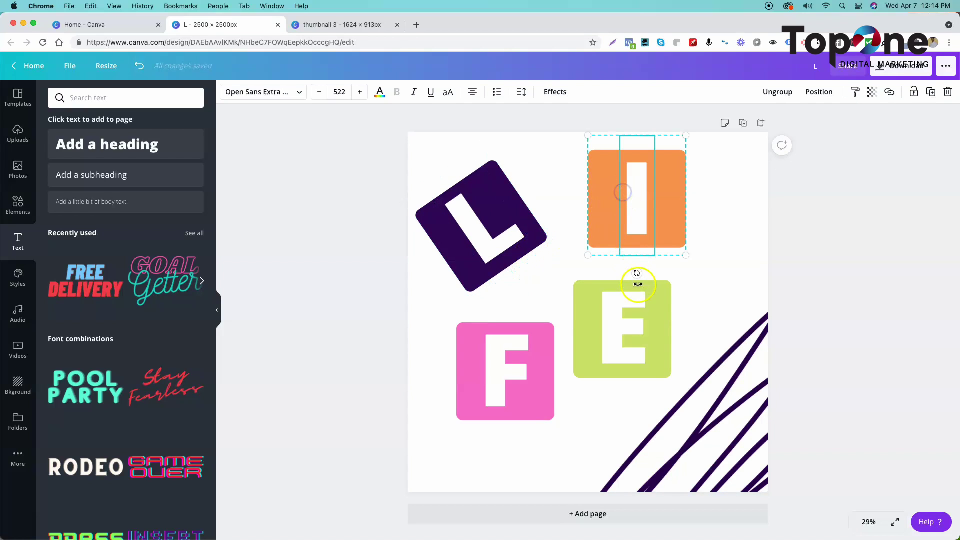
{"action": "left_click_drag", "start_coordinate": [636, 274], "coordinate": [631, 233]}
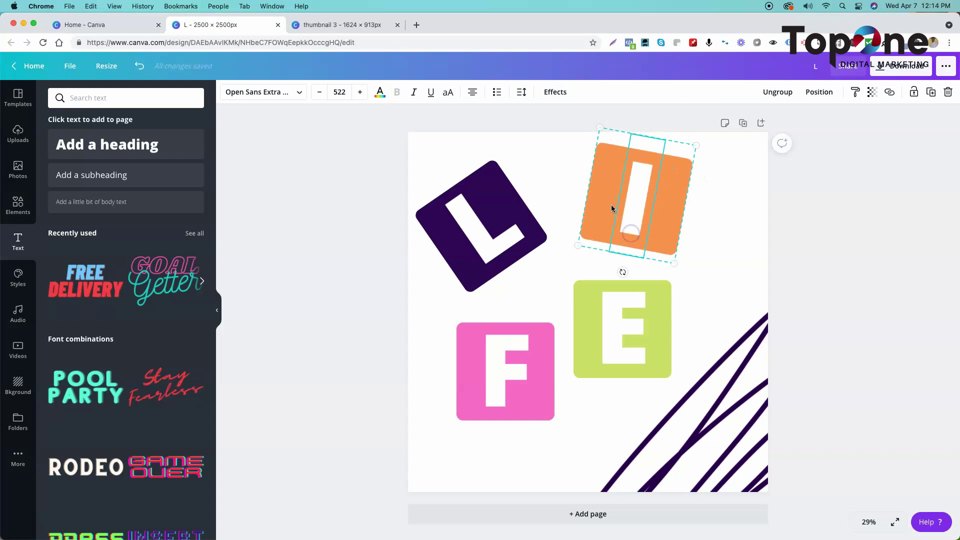
Step: Tilt the pink F tile clockwise and the lime E tile counterclockwise
{"action": "left_click", "coordinate": [497, 373]}
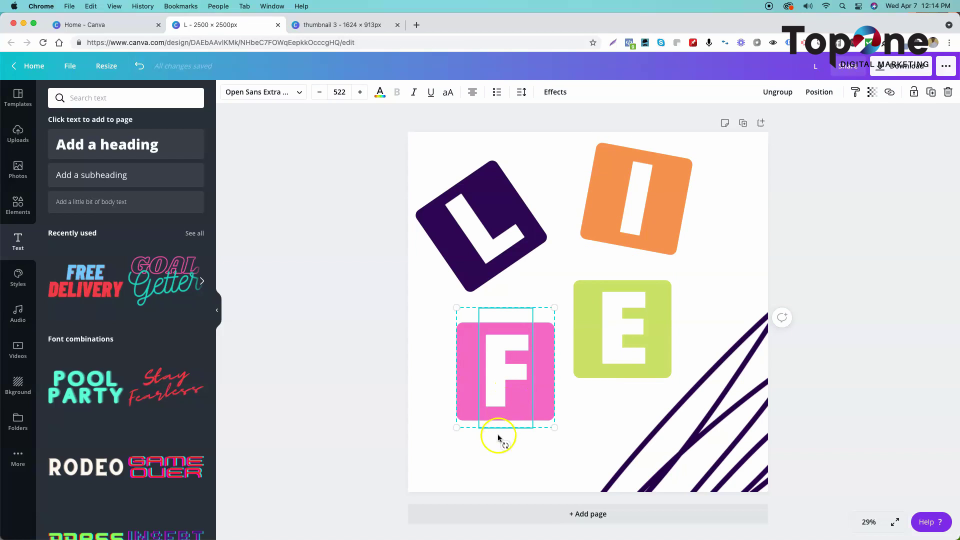
{"action": "left_click_drag", "start_coordinate": [505, 445], "coordinate": [457, 432]}
{"action": "left_click", "coordinate": [596, 328]}
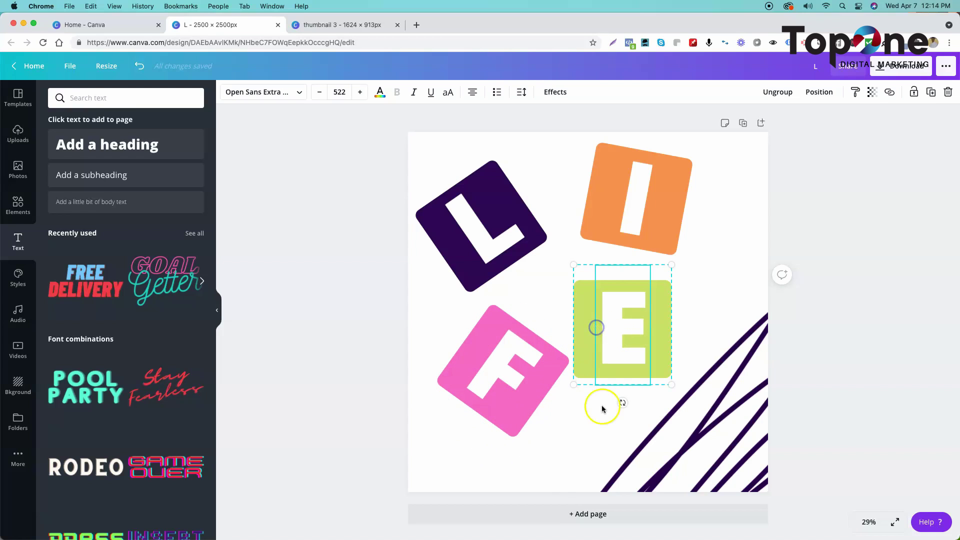
{"action": "left_click_drag", "start_coordinate": [623, 400], "coordinate": [649, 381]}
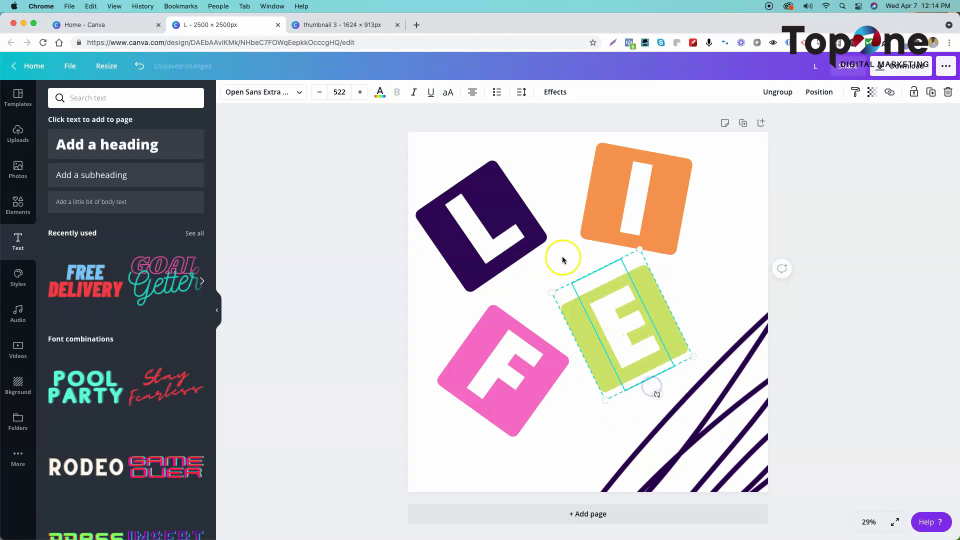
Step: Move the F tile to the page's lower-left corner, the E tile beside it, and the I tile just above the E
{"action": "left_click", "coordinate": [519, 368]}
{"action": "left_click_drag", "start_coordinate": [528, 411], "coordinate": [496, 498]}
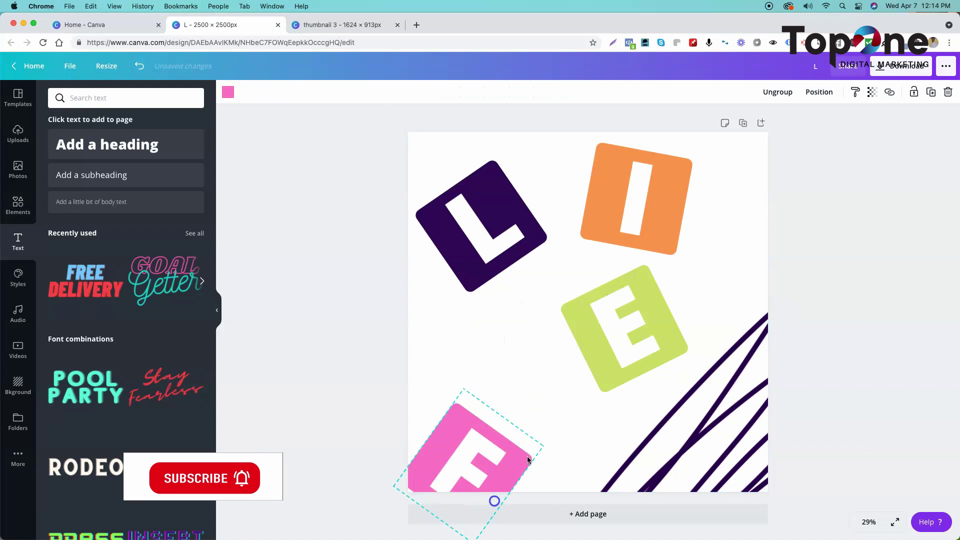
{"action": "left_click_drag", "start_coordinate": [602, 369], "coordinate": [580, 479]}
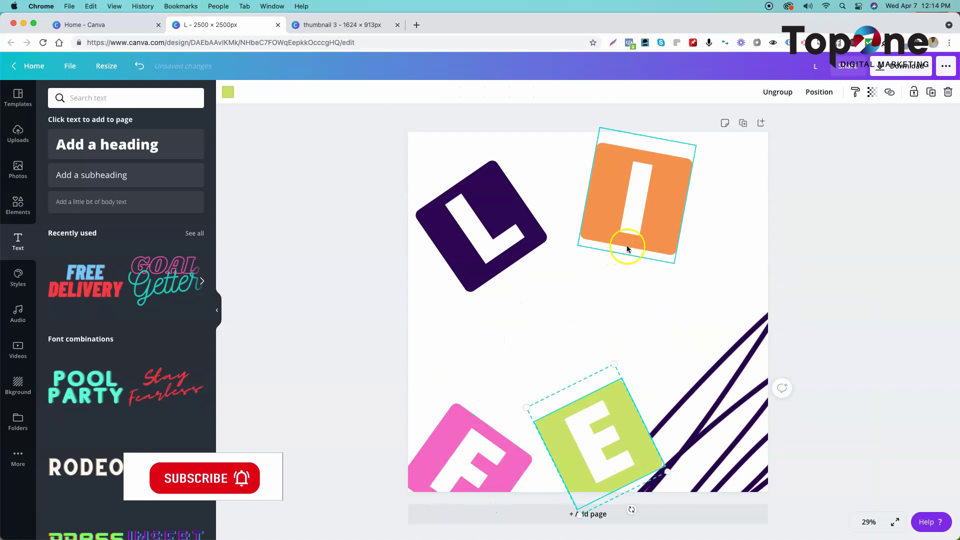
{"action": "left_click_drag", "start_coordinate": [626, 245], "coordinate": [591, 356]}
Step: Reposition the L tile near the page's top and raise the I tile so it overlaps the L's lower-right corner
{"action": "left_click", "coordinate": [475, 275]}
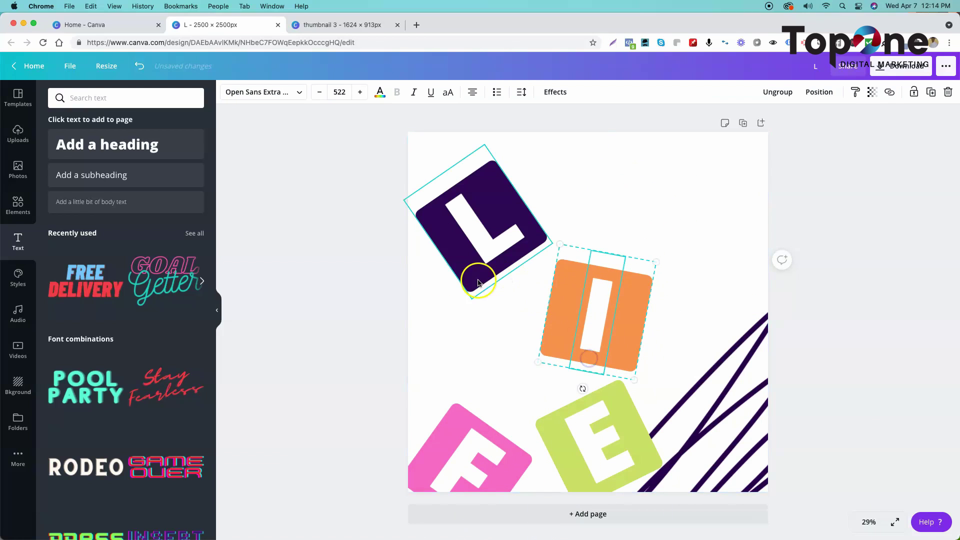
{"action": "left_click_drag", "start_coordinate": [467, 274], "coordinate": [494, 294]}
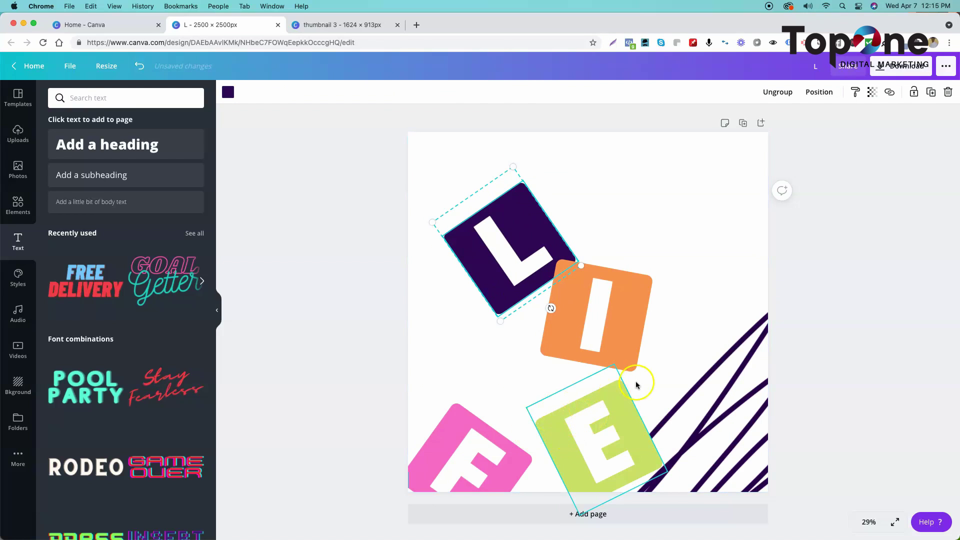
{"action": "left_click_drag", "start_coordinate": [523, 213], "coordinate": [524, 184]}
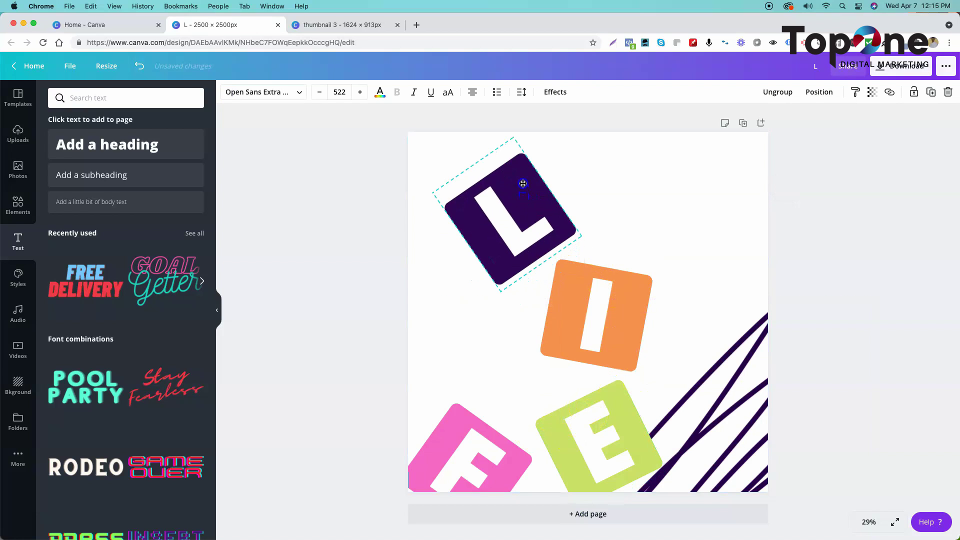
{"action": "left_click_drag", "start_coordinate": [568, 247], "coordinate": [572, 223]}
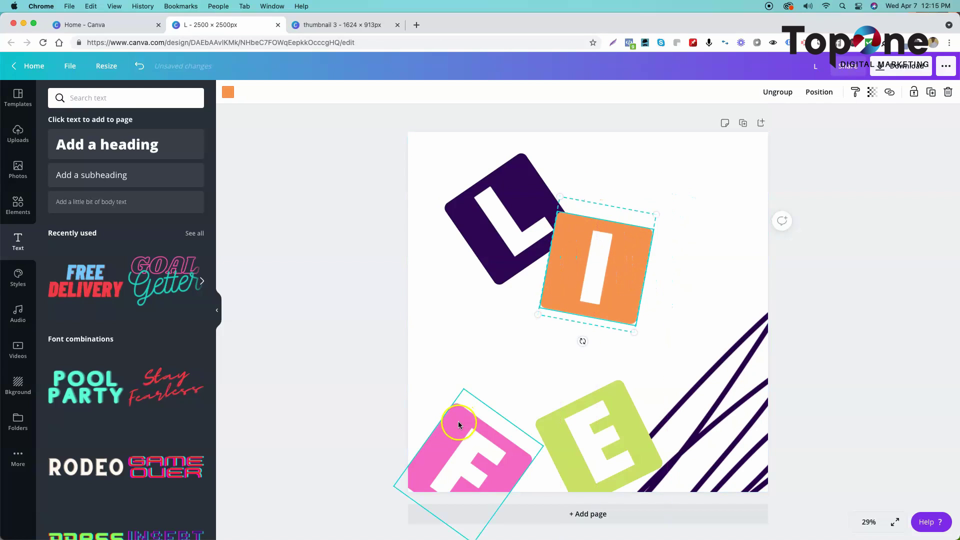
Step: Place the pink F tile between the I and E tiles and raise the E tile to overlap it
{"action": "left_click_drag", "start_coordinate": [458, 421], "coordinate": [648, 280]}
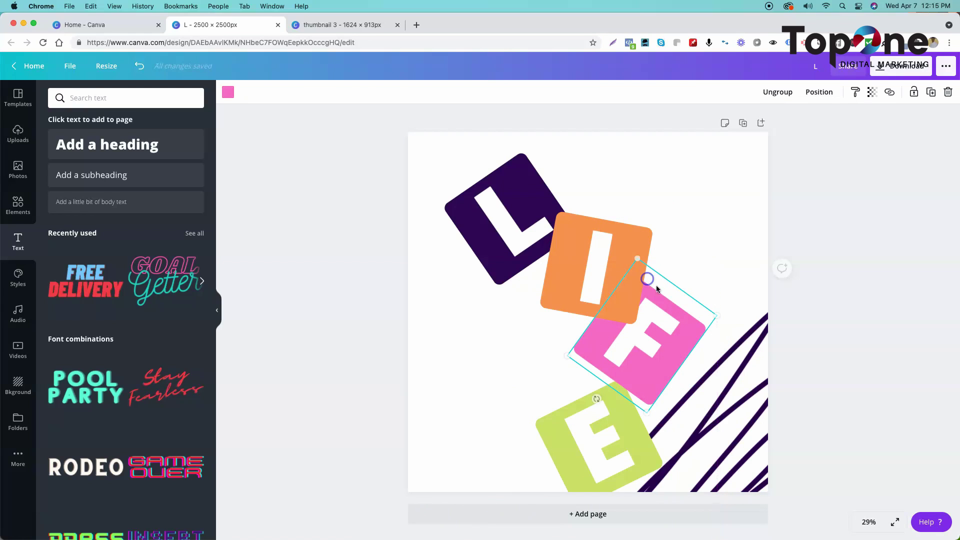
{"action": "left_click", "coordinate": [671, 294]}
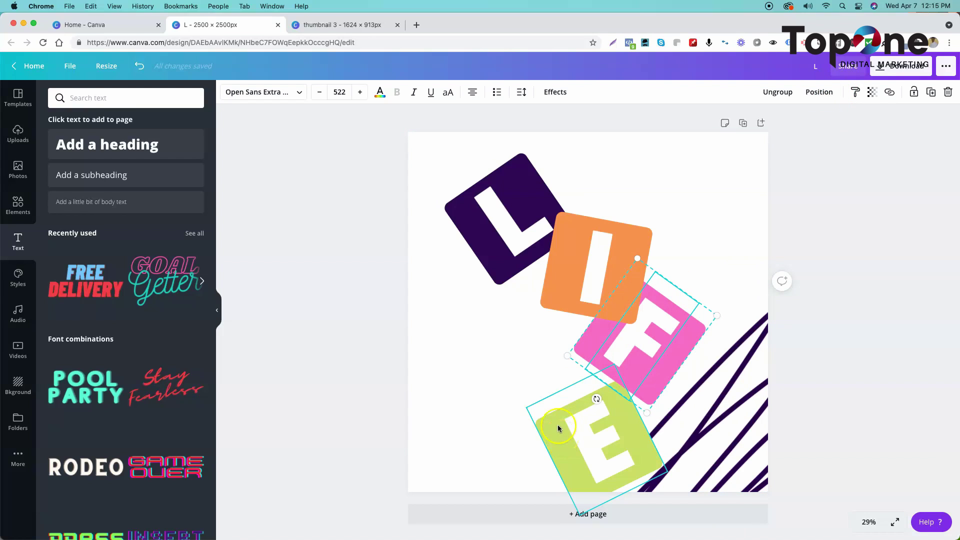
{"action": "left_click_drag", "start_coordinate": [558, 428], "coordinate": [548, 389]}
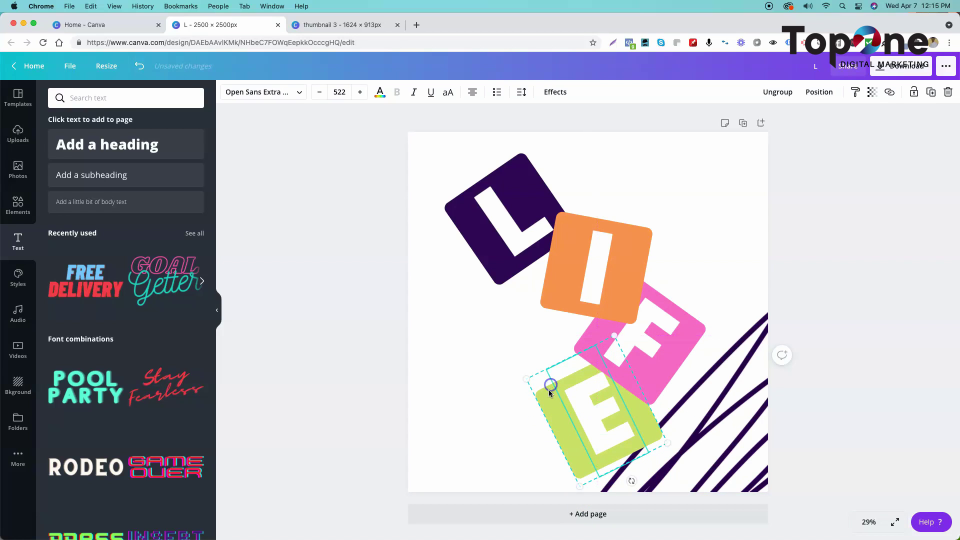
Step: Bring the lime E tile forward in front of the pink F tile
{"action": "left_click", "coordinate": [810, 94]}
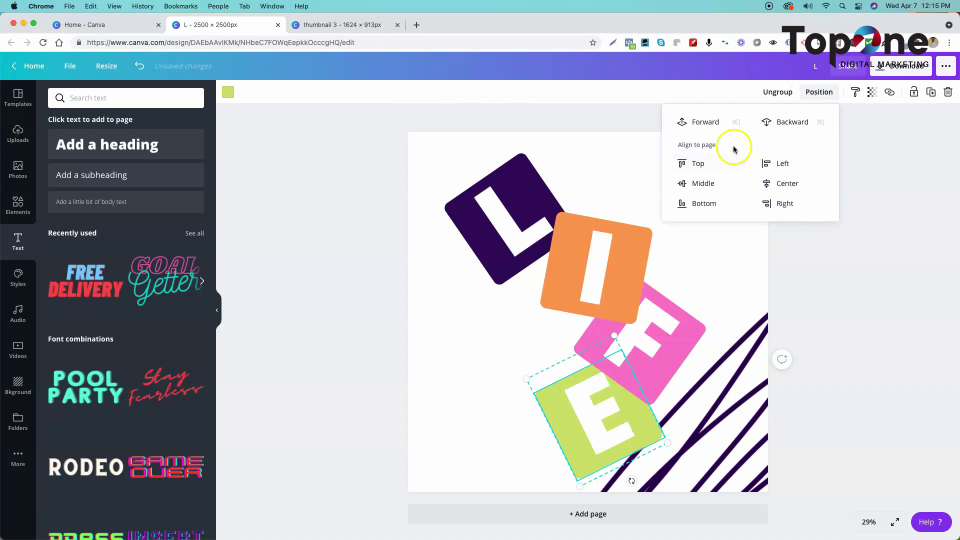
{"action": "left_click", "coordinate": [711, 123]}
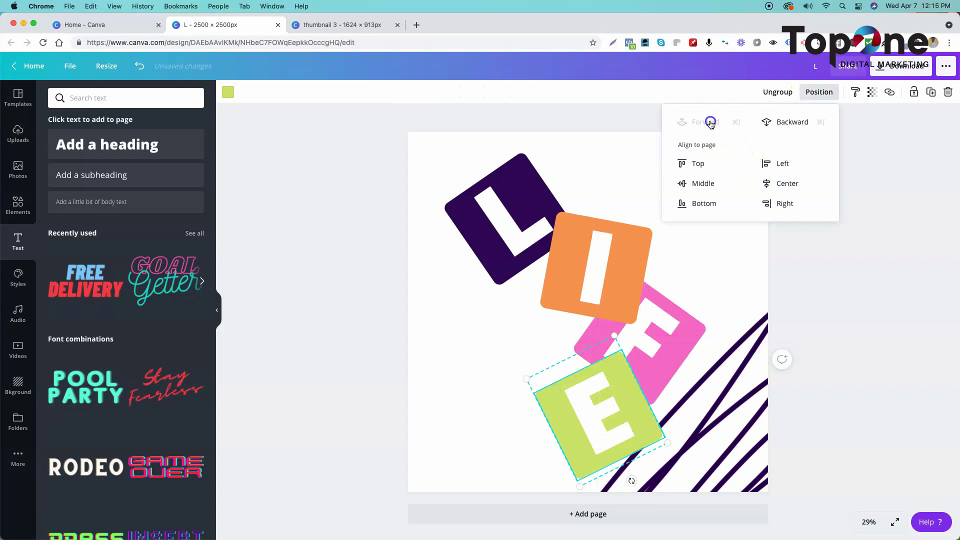
{"action": "left_click", "coordinate": [457, 319]}
Step: Shift the I tile slightly up and the E tile slightly right and down to refine the cascade of letters
{"action": "left_click_drag", "start_coordinate": [593, 241], "coordinate": [593, 219]}
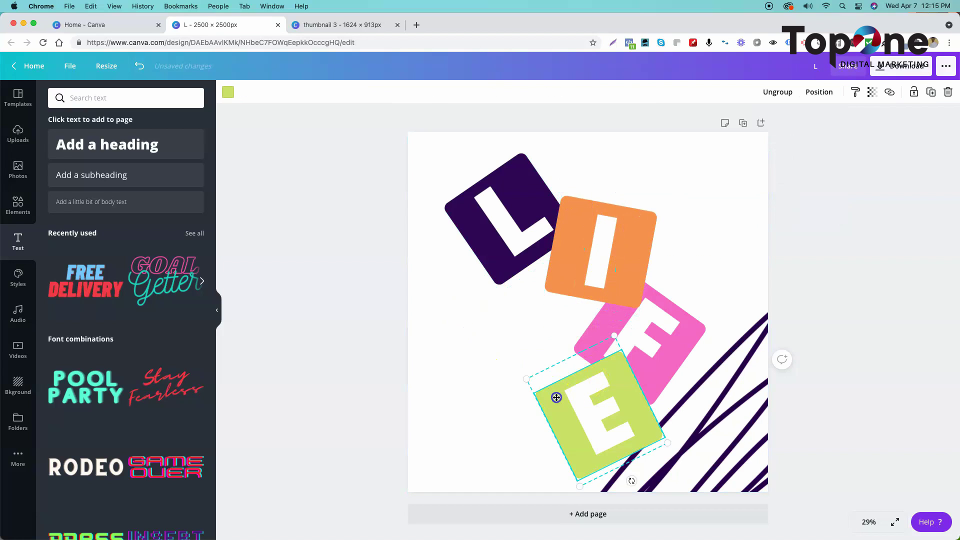
{"action": "left_click_drag", "start_coordinate": [555, 397], "coordinate": [573, 404]}
{"action": "left_click", "coordinate": [486, 335]}
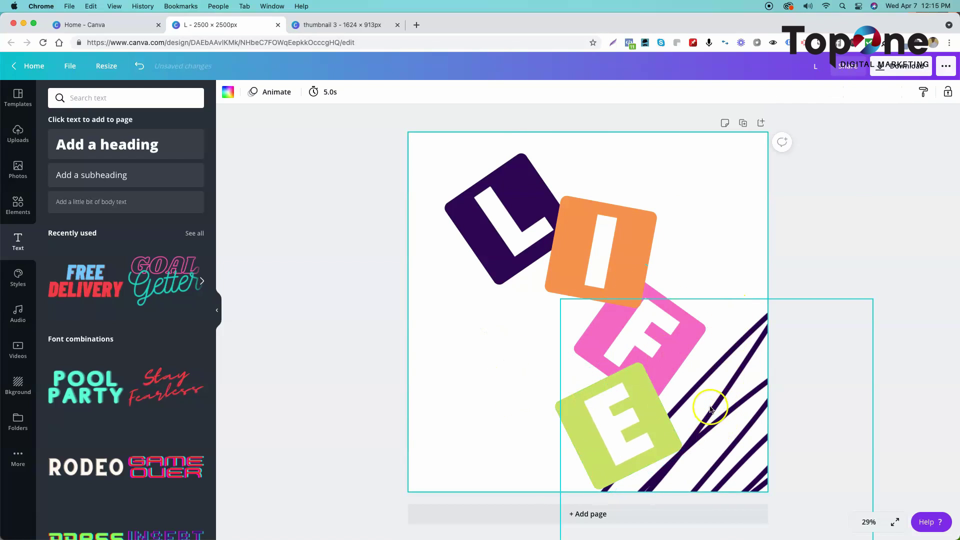
Step: Move the scribble graphic behind the letter tiles and enlarge it to span nearly the full page width
{"action": "left_click_drag", "start_coordinate": [712, 433], "coordinate": [573, 256]}
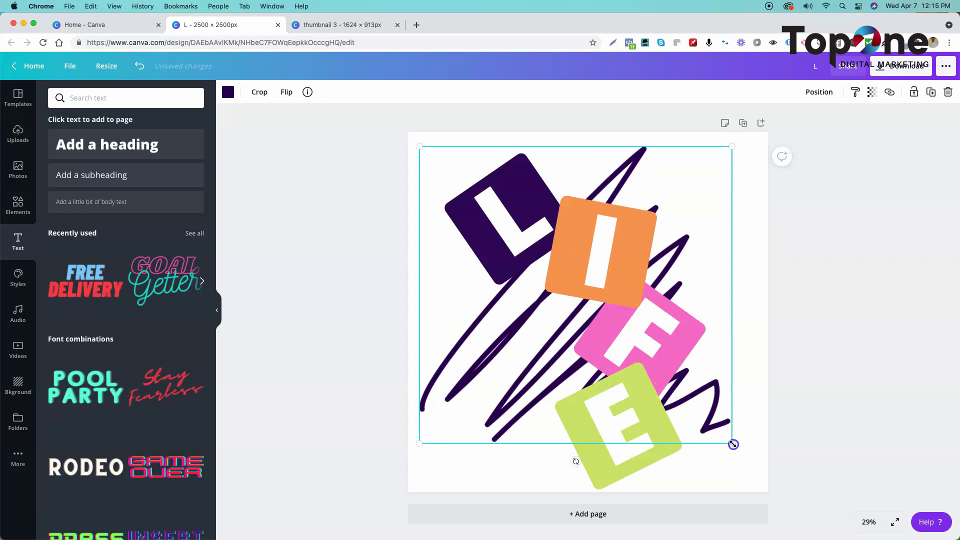
{"action": "left_click_drag", "start_coordinate": [733, 444], "coordinate": [770, 487]}
{"action": "left_click_drag", "start_coordinate": [478, 345], "coordinate": [469, 342]}
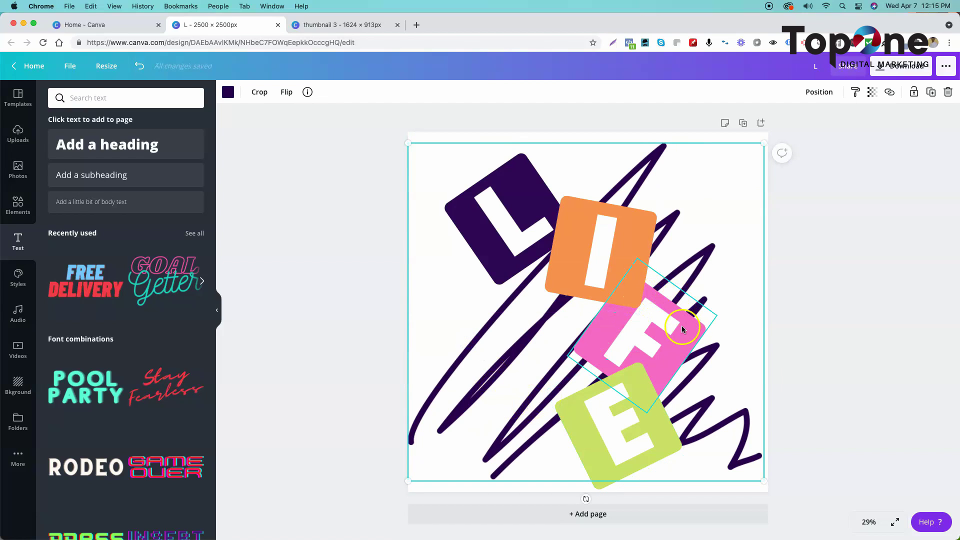
Step: Send the lime E tile two layers backward, behind the F tile and the scribble
{"action": "left_click", "coordinate": [643, 409]}
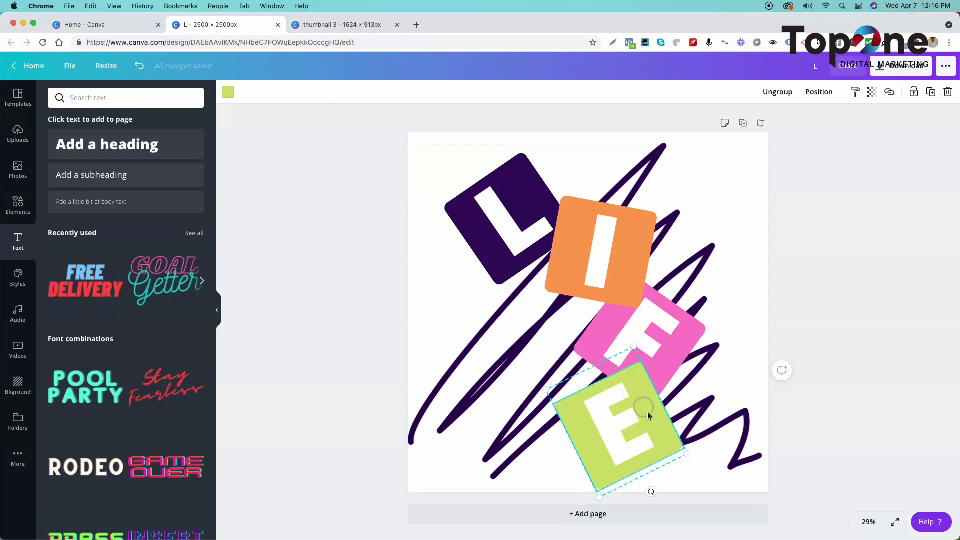
{"action": "left_click", "coordinate": [821, 95]}
{"action": "left_click", "coordinate": [791, 127]}
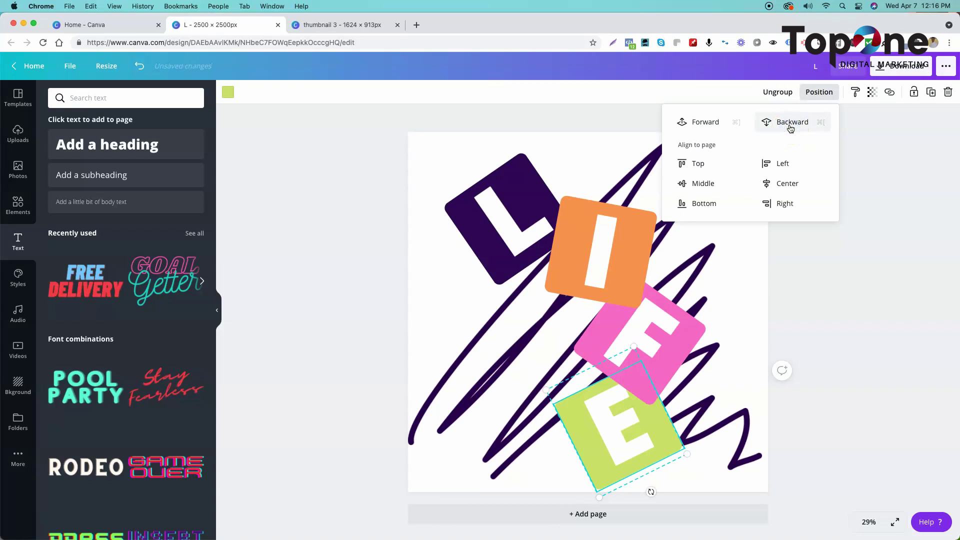
{"action": "left_click", "coordinate": [791, 128]}
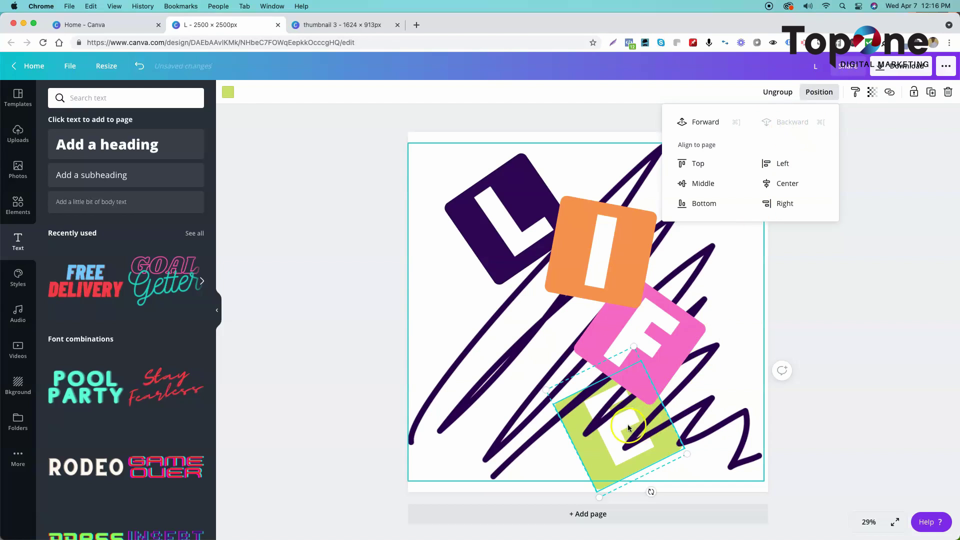
{"action": "left_click", "coordinate": [649, 423]}
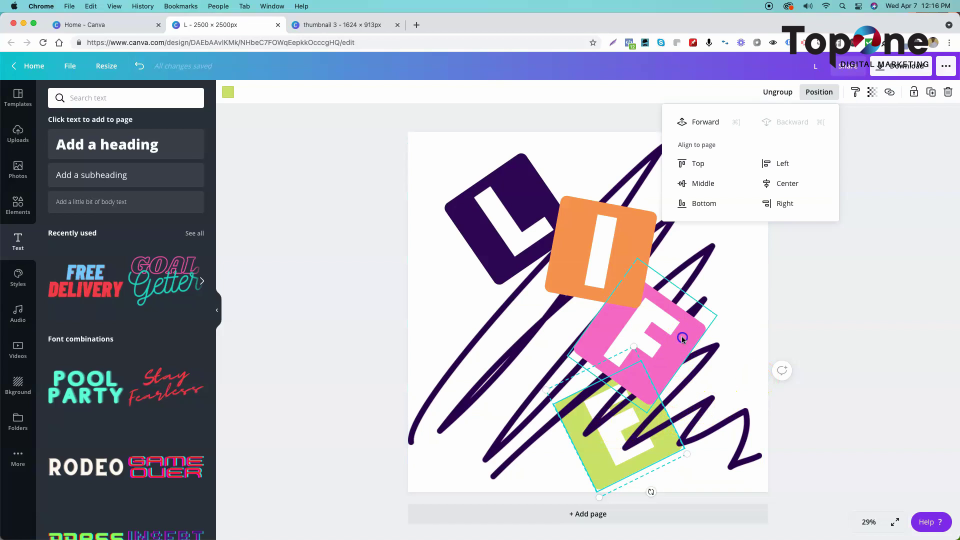
Step: Send the pink F tile one layer backward, behind the scribble
{"action": "left_click", "coordinate": [682, 338]}
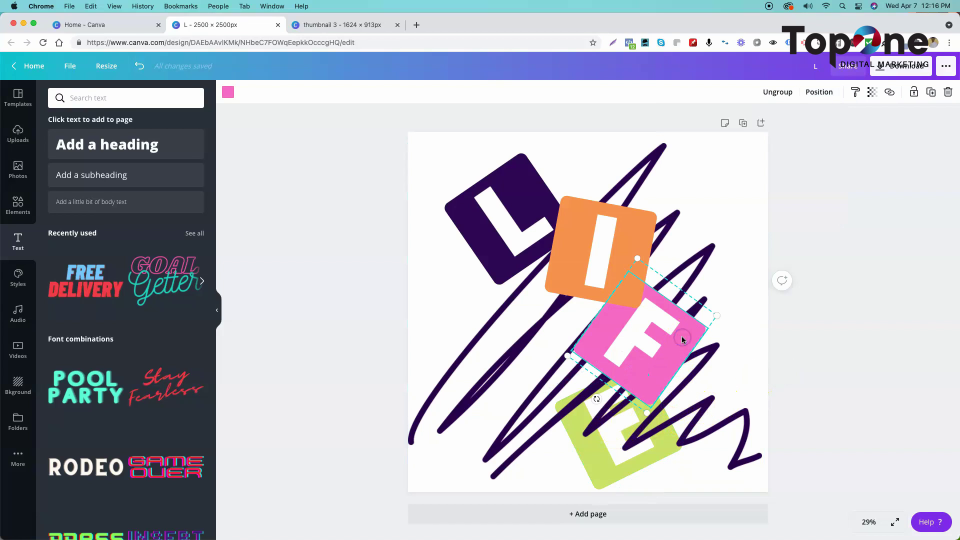
{"action": "left_click", "coordinate": [807, 95]}
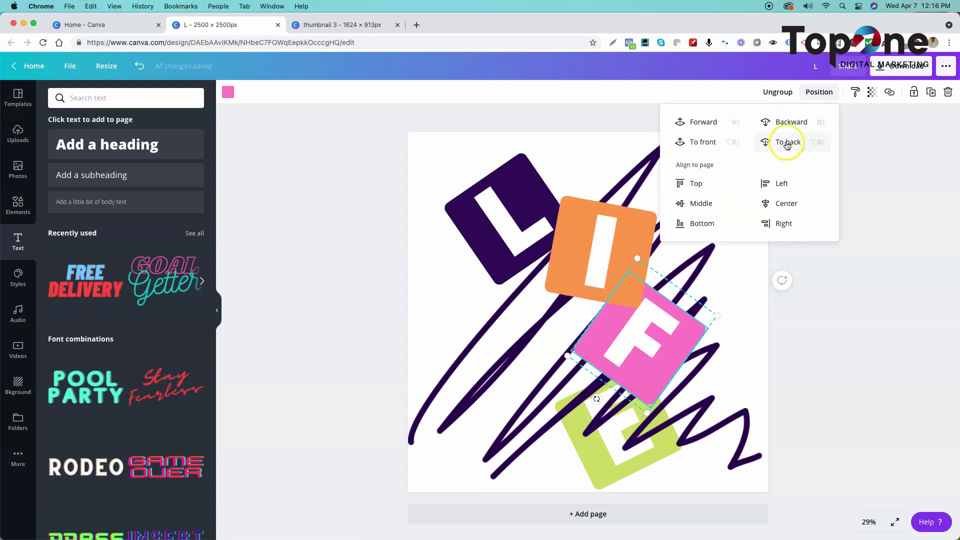
{"action": "left_click", "coordinate": [792, 125]}
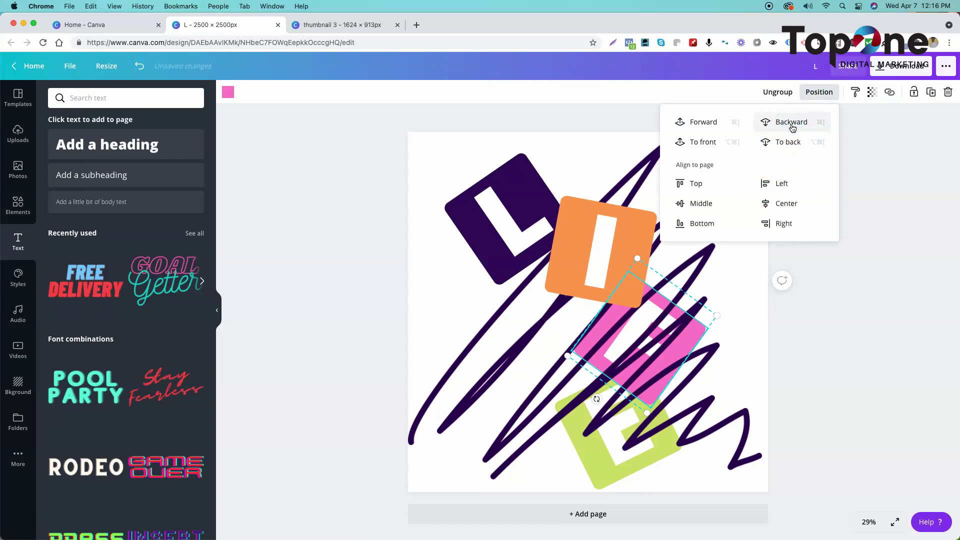
Step: Select the scribble graphic and send it to the back, behind all letter tiles
{"action": "left_click", "coordinate": [645, 326]}
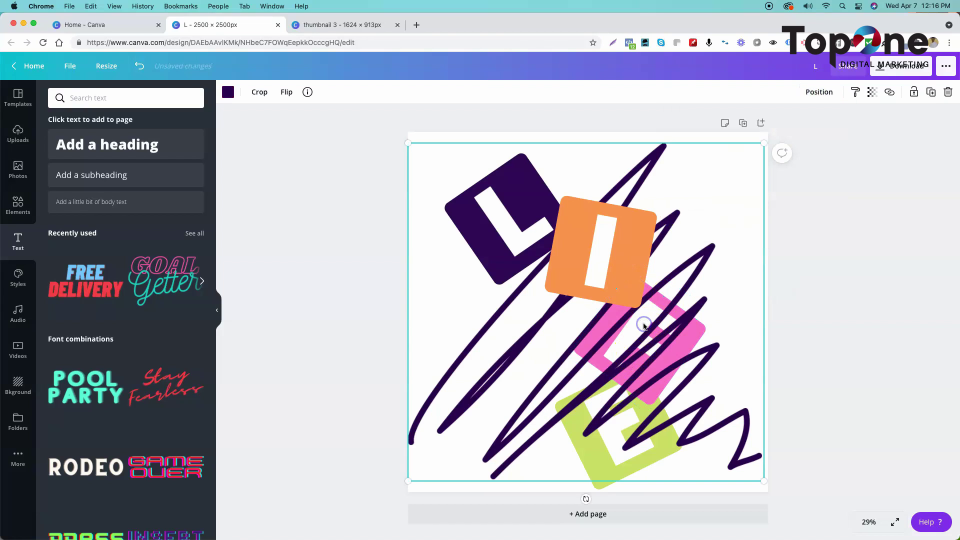
{"action": "left_click", "coordinate": [699, 332]}
{"action": "left_click", "coordinate": [715, 185]}
{"action": "left_click", "coordinate": [814, 93]}
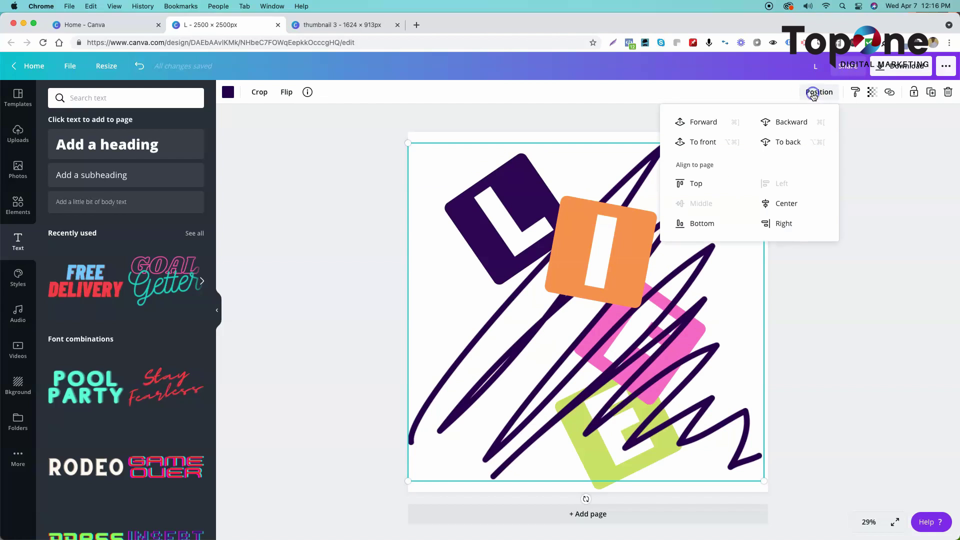
{"action": "left_click", "coordinate": [774, 143]}
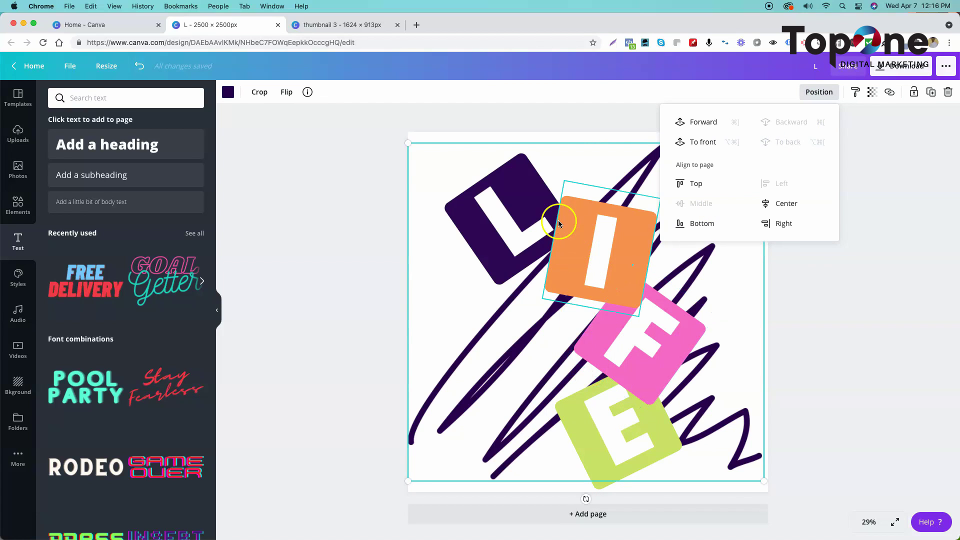
Step: Ungroup the E tile and send only its lime square backward, behind the scribble
{"action": "left_click", "coordinate": [584, 412]}
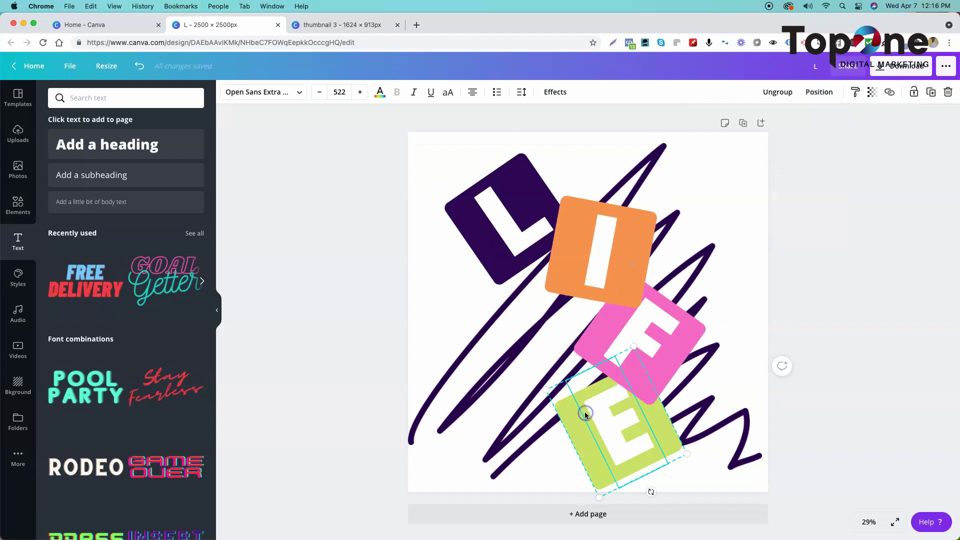
{"action": "left_click", "coordinate": [781, 93]}
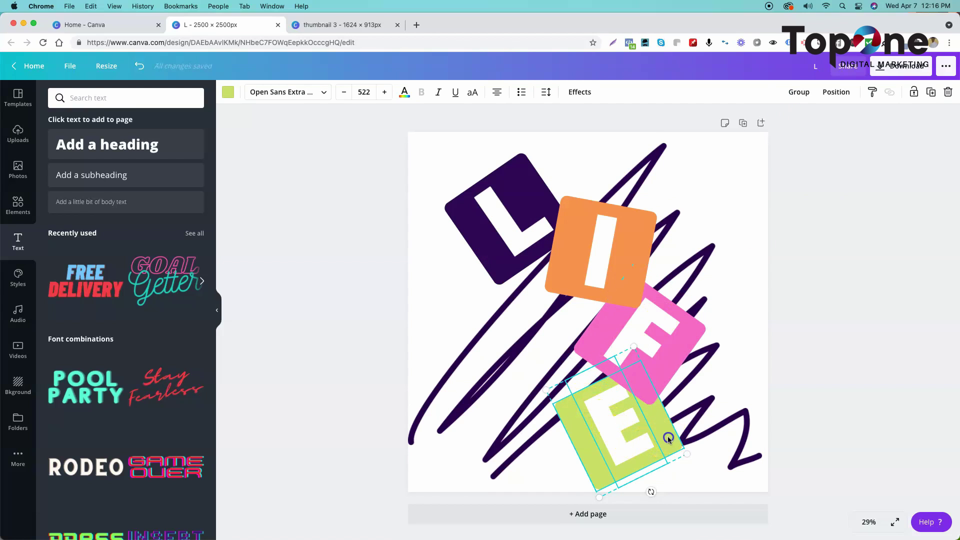
{"action": "left_click", "coordinate": [668, 332]}
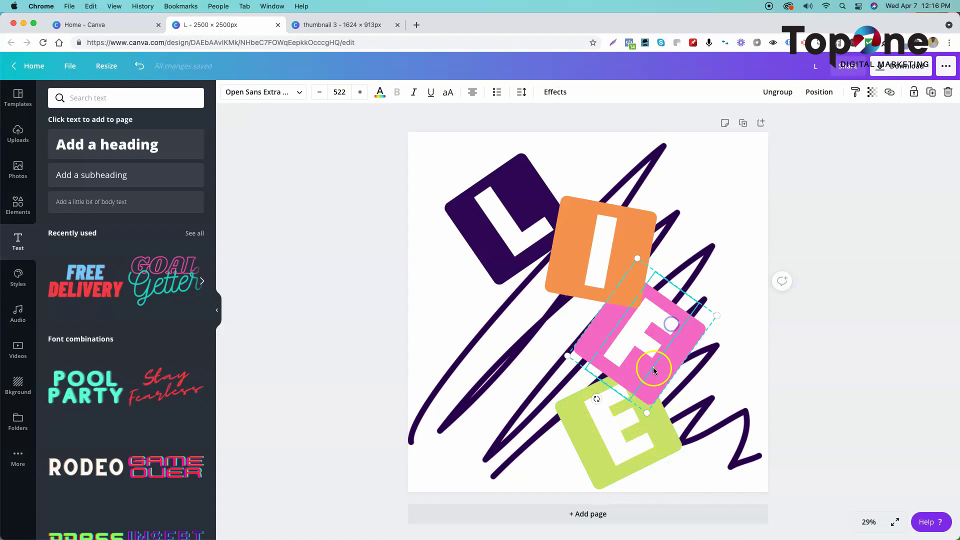
{"action": "left_click", "coordinate": [600, 461]}
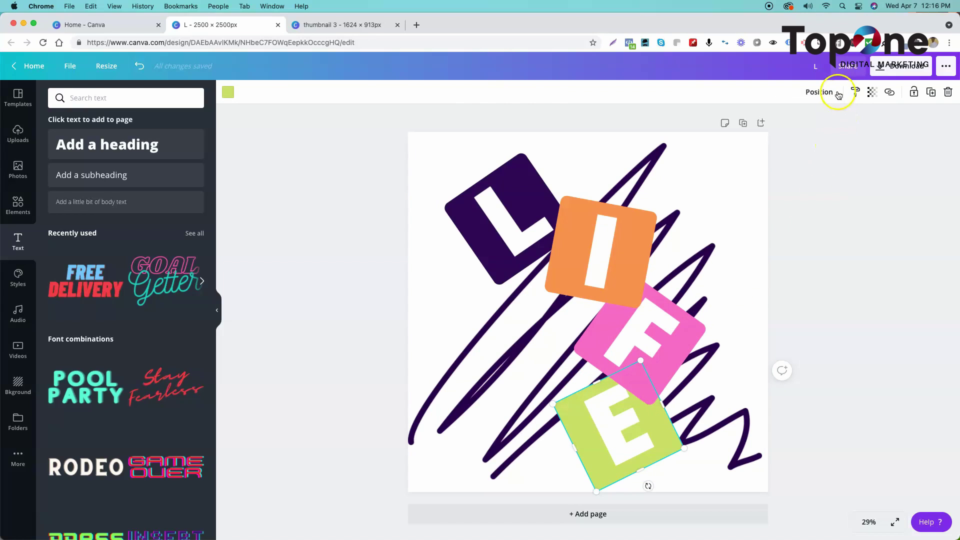
{"action": "left_click", "coordinate": [820, 94]}
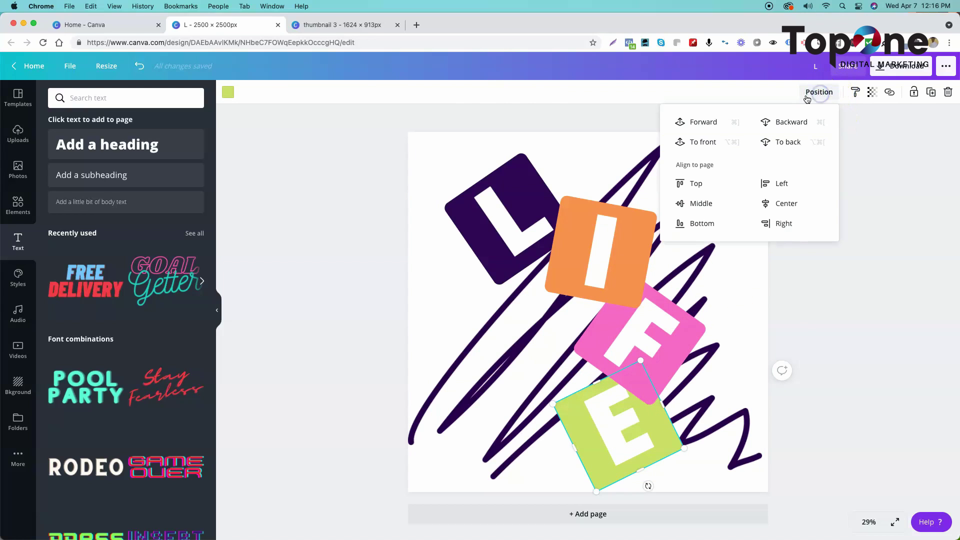
{"action": "left_click", "coordinate": [789, 124]}
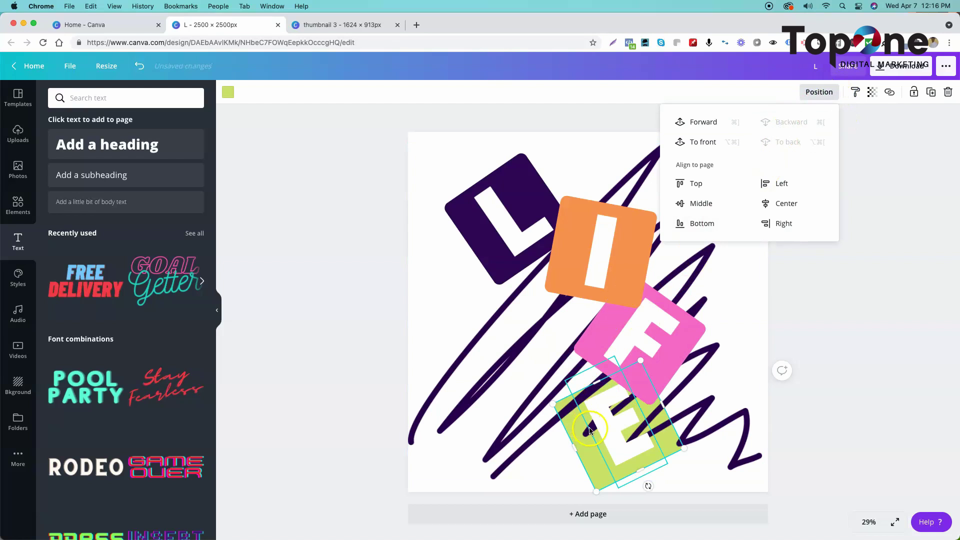
Step: Ungroup the pink F tile so that its square and letter are separate objects
{"action": "left_click", "coordinate": [687, 330]}
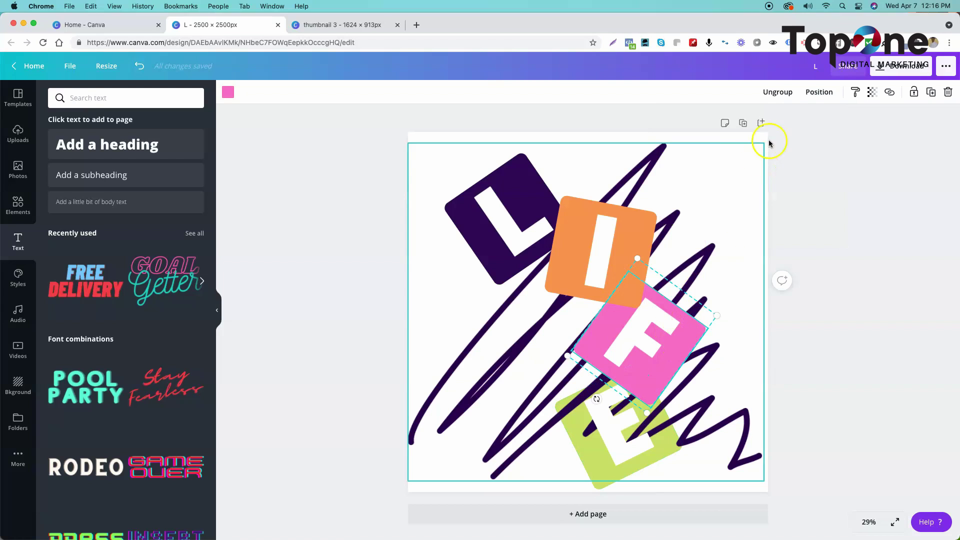
{"action": "left_click", "coordinate": [820, 93]}
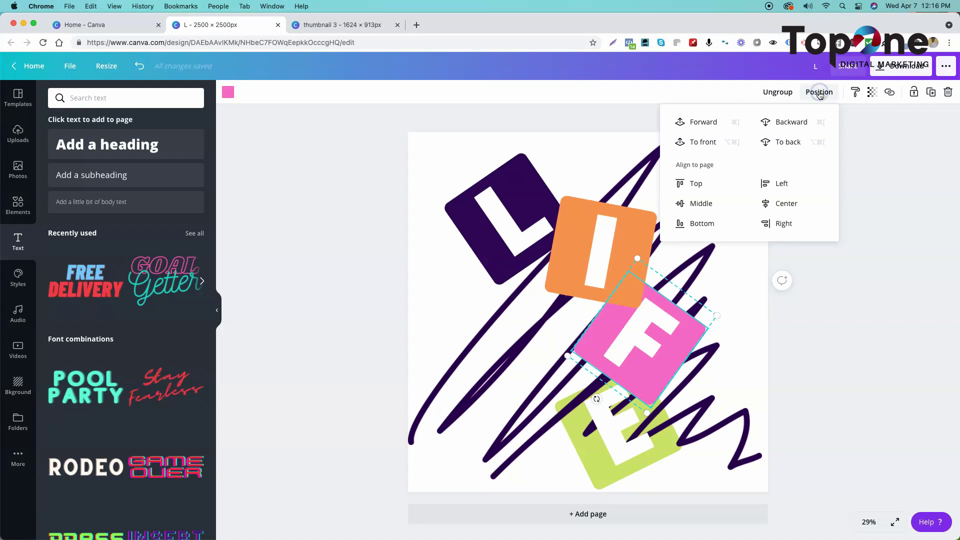
{"action": "left_click", "coordinate": [860, 206]}
{"action": "left_click", "coordinate": [773, 93]}
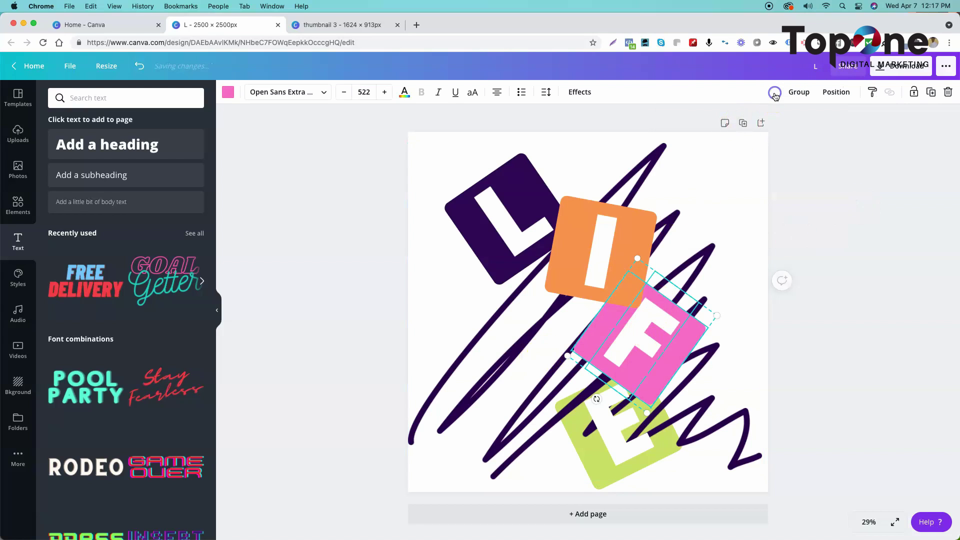
Step: Send only the F's pink square two layers backward, behind the scribble
{"action": "left_click", "coordinate": [634, 348]}
{"action": "left_click", "coordinate": [747, 348]}
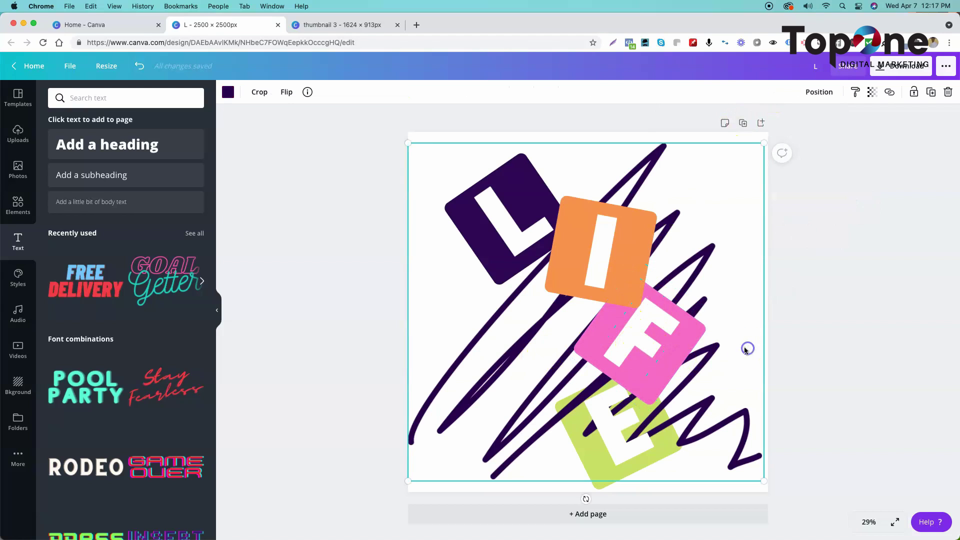
{"action": "left_click", "coordinate": [676, 350]}
{"action": "left_click", "coordinate": [819, 91]}
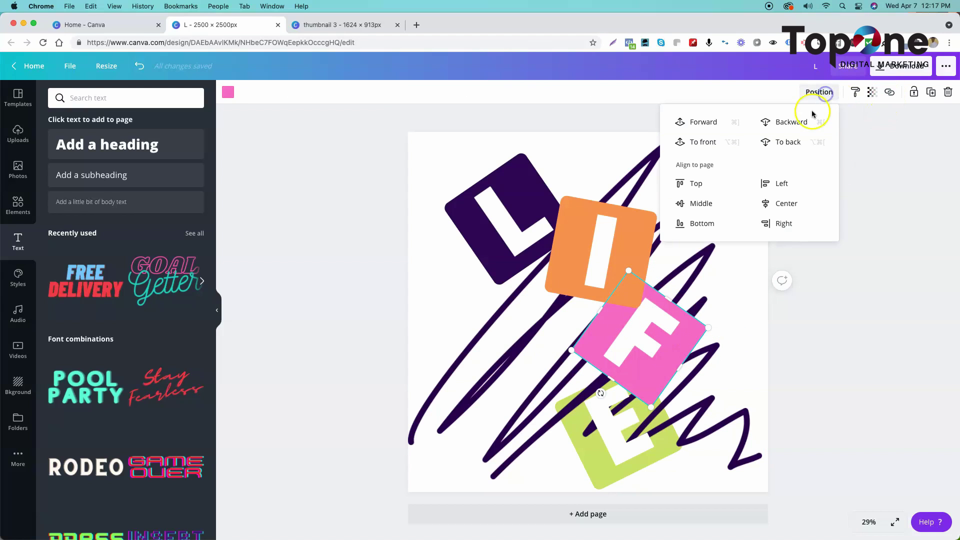
{"action": "left_click", "coordinate": [791, 128]}
{"action": "left_click", "coordinate": [792, 128]}
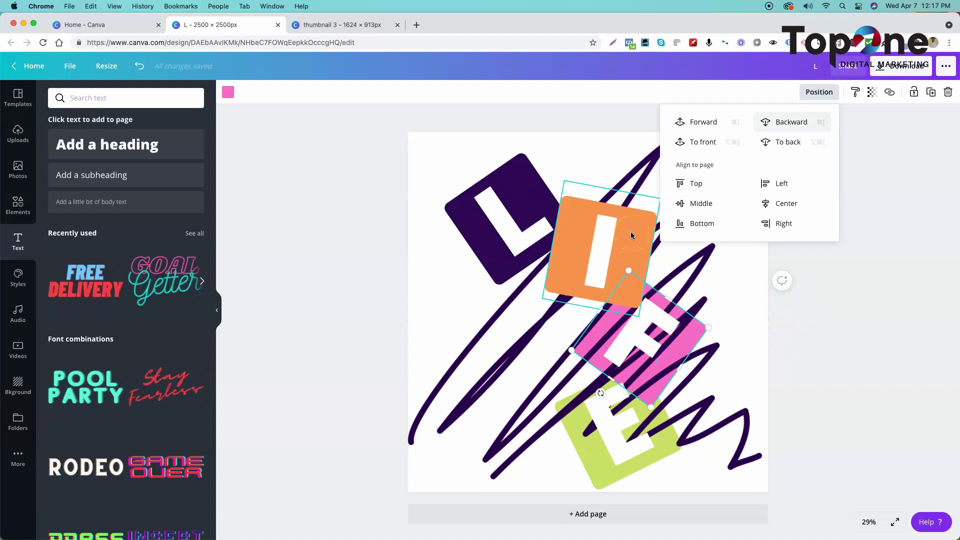
Step: Move the dark purple L tile down and to the left, and send it one layer backward, behind the scribble
{"action": "left_click_drag", "start_coordinate": [483, 267], "coordinate": [462, 315]}
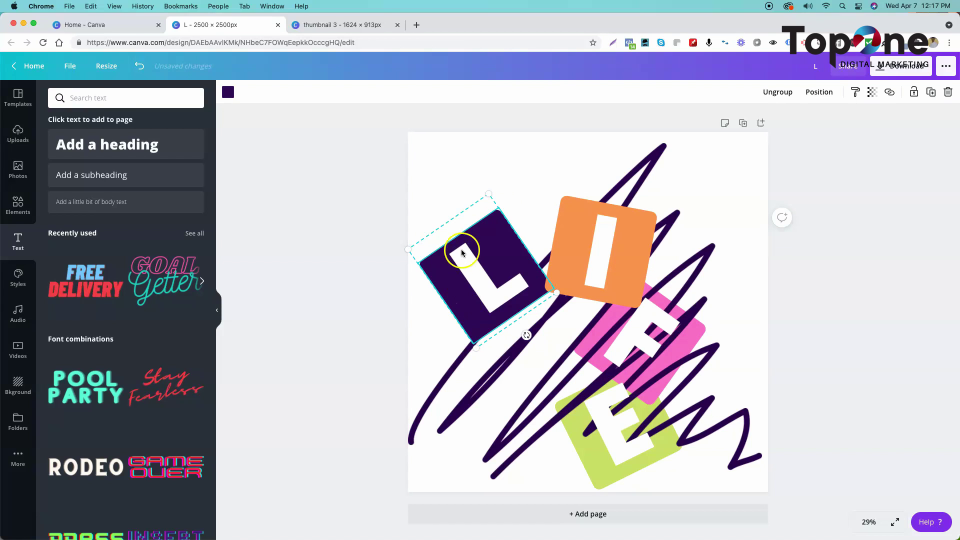
{"action": "left_click", "coordinate": [500, 241]}
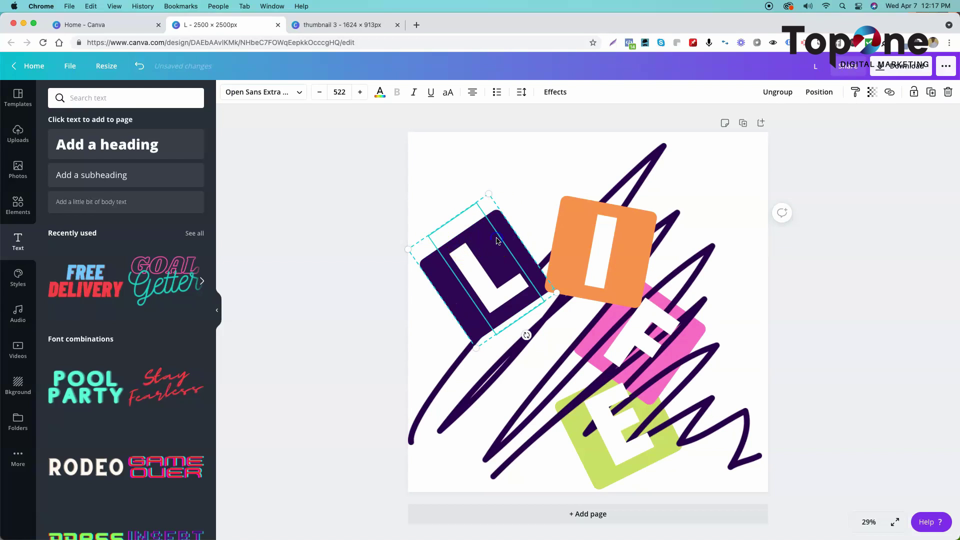
{"action": "left_click", "coordinate": [819, 92]}
{"action": "left_click", "coordinate": [784, 124]}
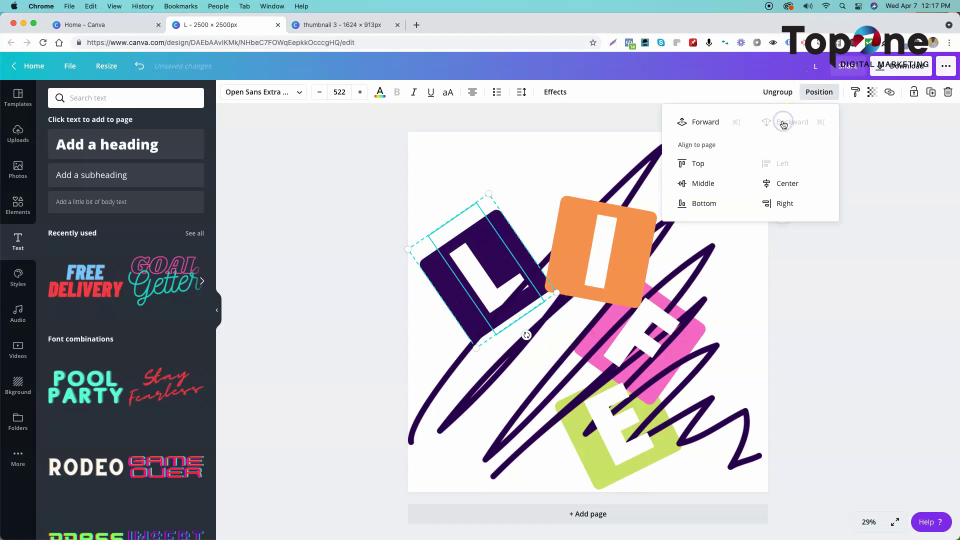
Step: Move the orange I tile slightly upward, keeping it overlapping the upper part of the F tile
{"action": "left_click", "coordinate": [611, 164]}
{"action": "left_click_drag", "start_coordinate": [630, 246], "coordinate": [633, 234]}
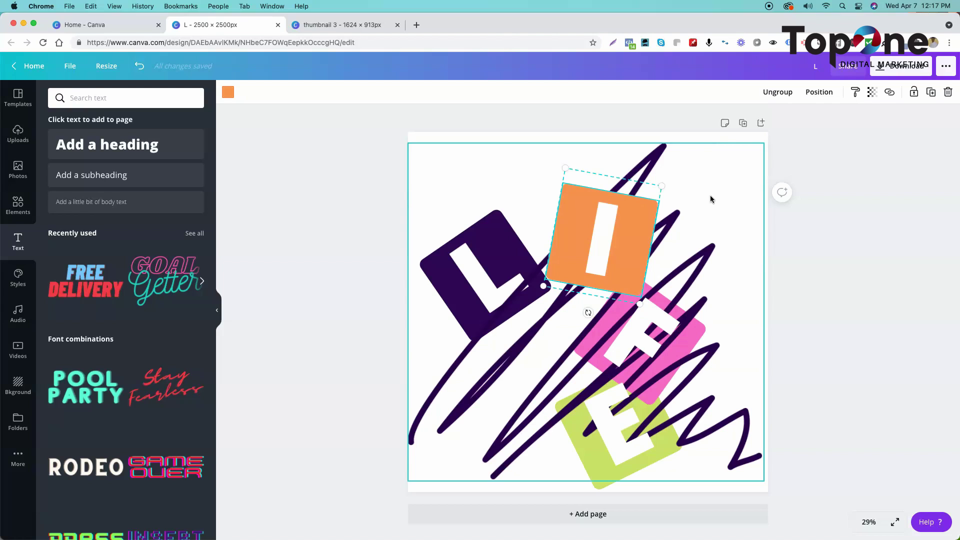
{"action": "left_click", "coordinate": [631, 135]}
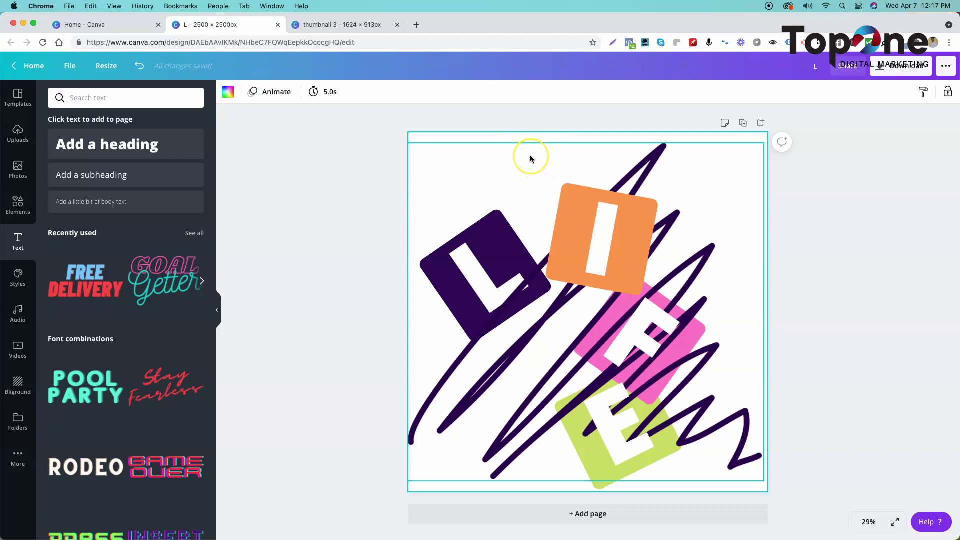
{"action": "left_click", "coordinate": [500, 138]}
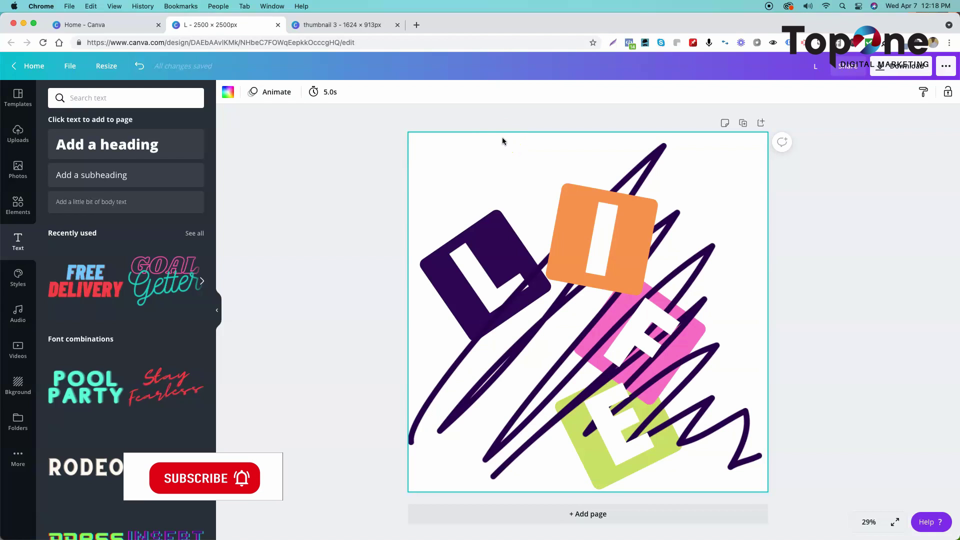
{"action": "left_click_drag", "start_coordinate": [683, 119], "coordinate": [736, 140]}
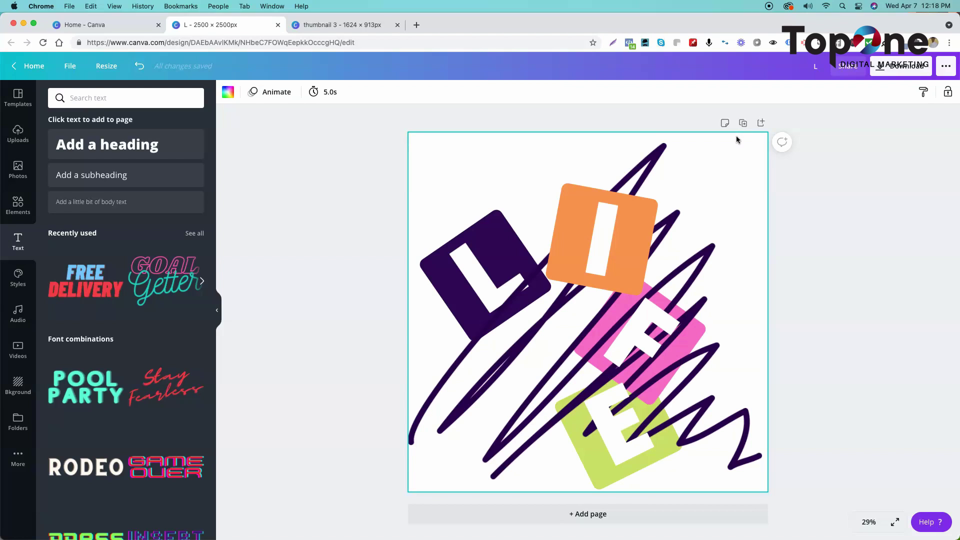
{"action": "left_click", "coordinate": [733, 154]}
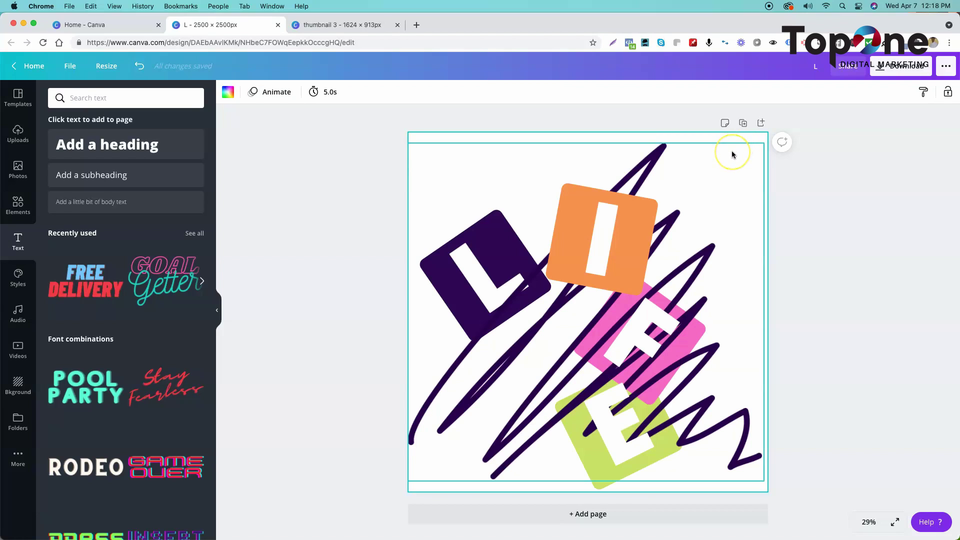
{"action": "left_click", "coordinate": [727, 141]}
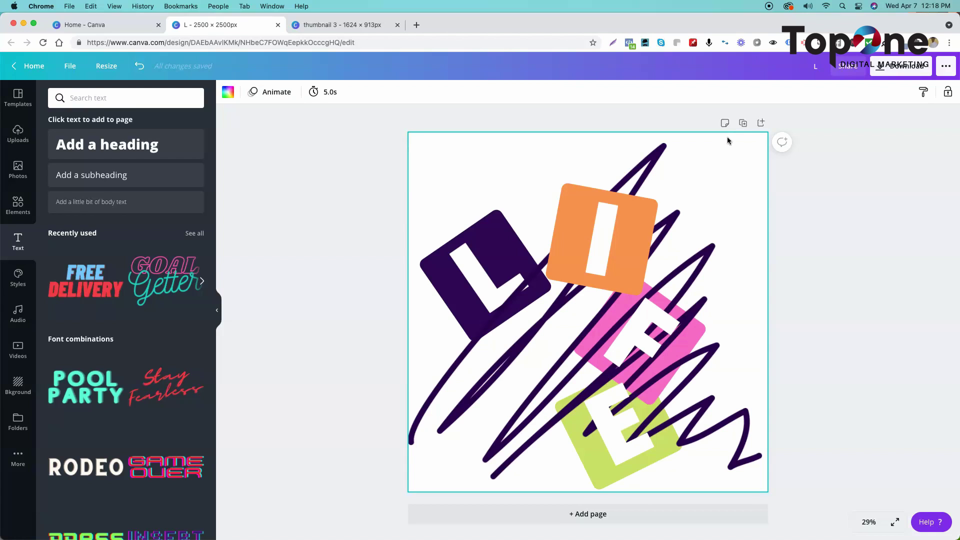
{"action": "left_click", "coordinate": [707, 240]}
{"action": "left_click", "coordinate": [487, 170]}
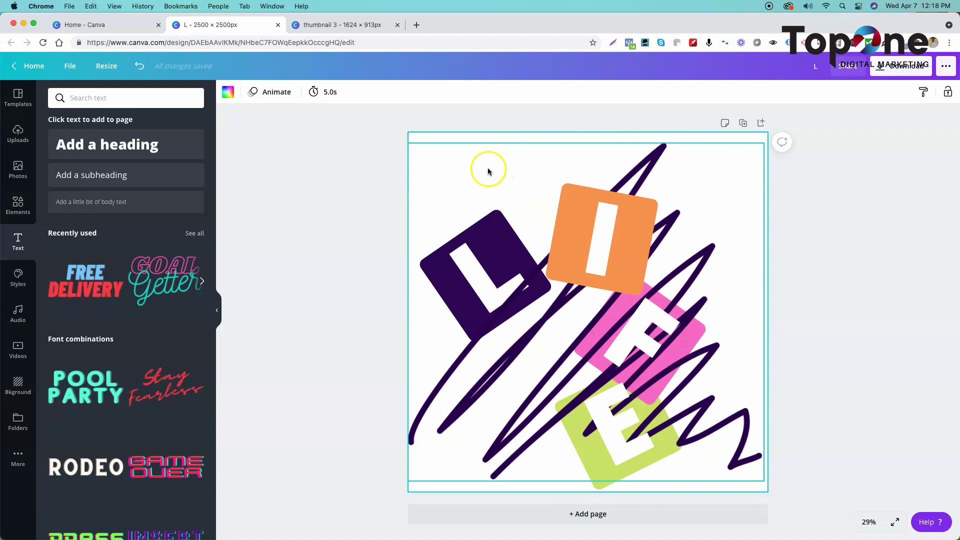